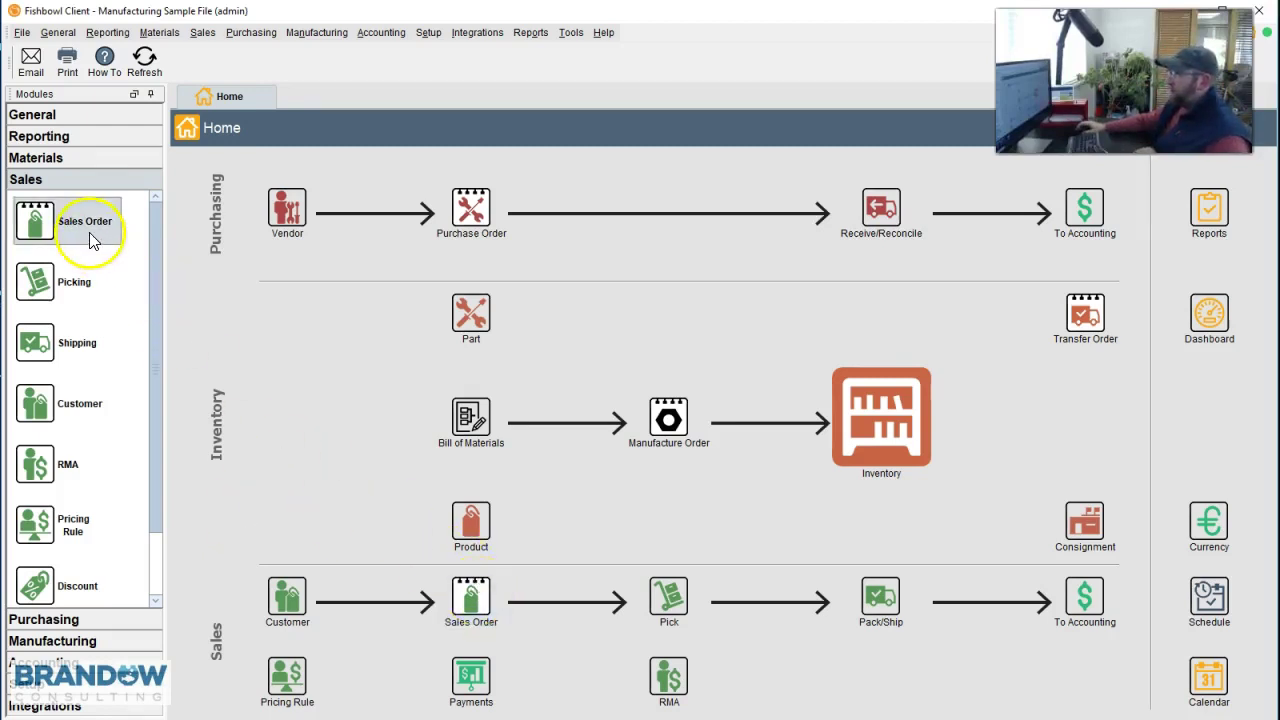
Create a new sales order and assign the customer whose name begins with "G".
{"action": "left_click", "coordinate": [202, 32]}
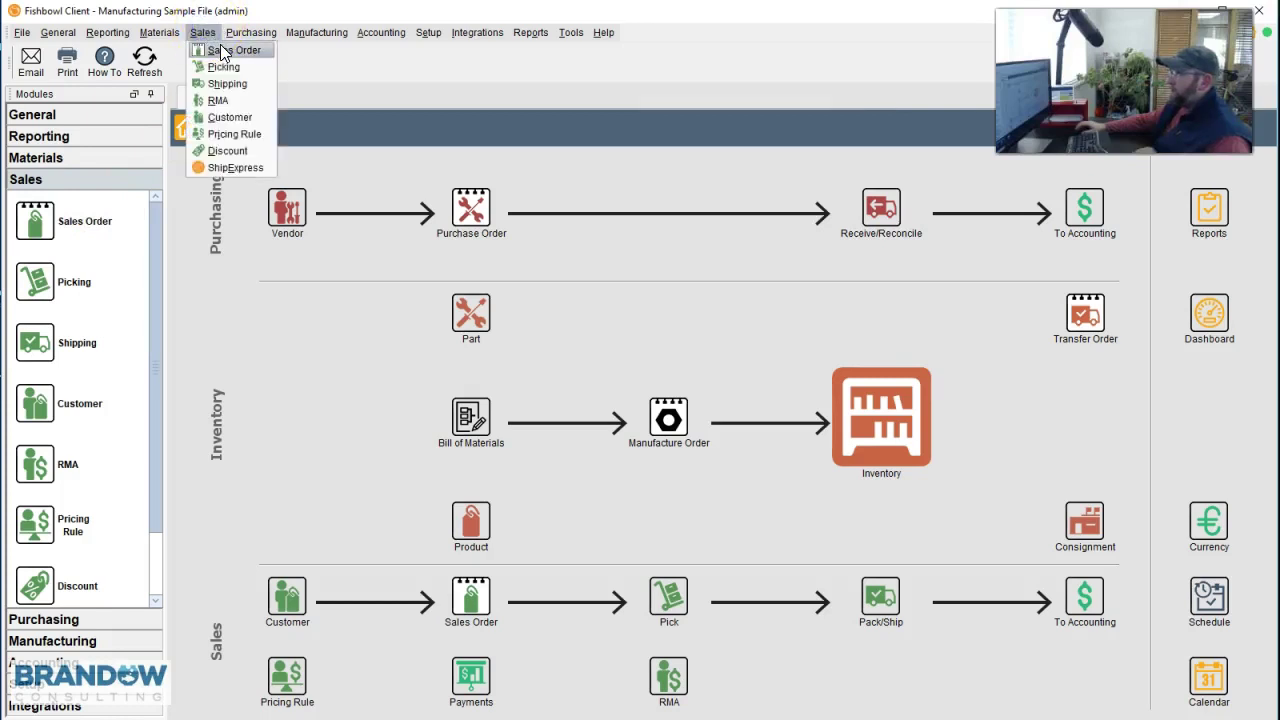
{"action": "left_click", "coordinate": [230, 50]}
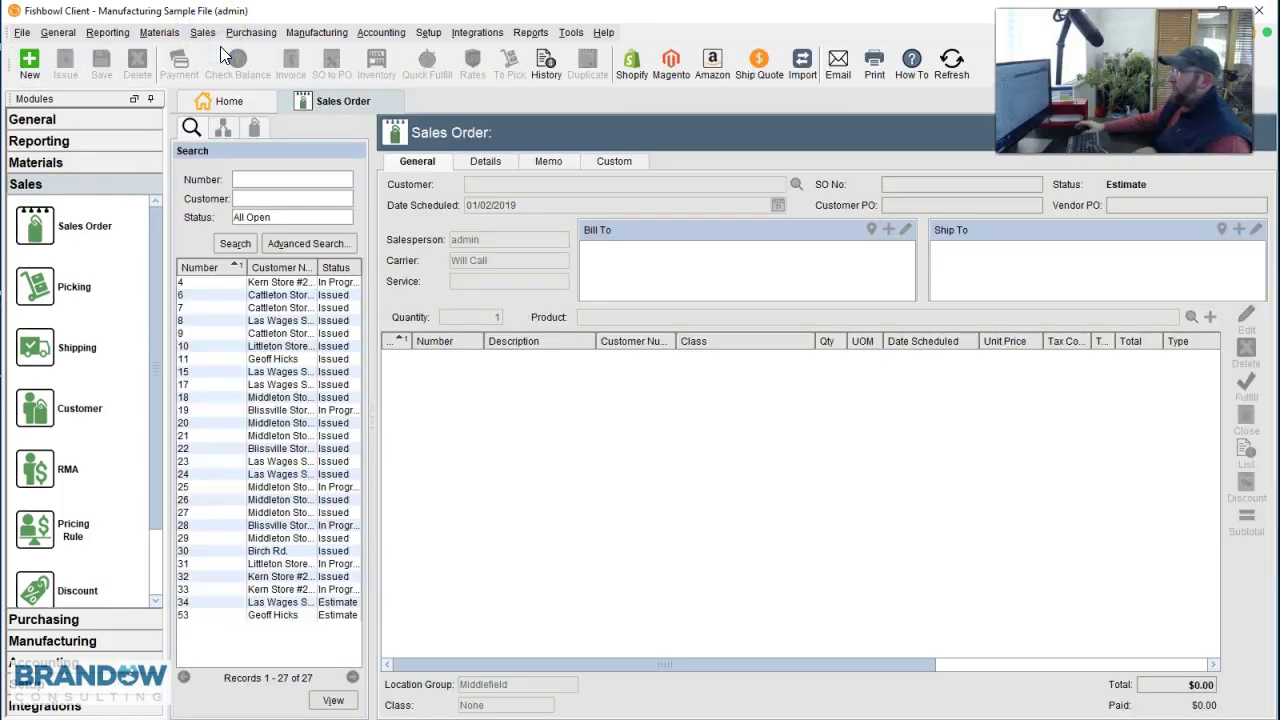
{"action": "left_click", "coordinate": [38, 74]}
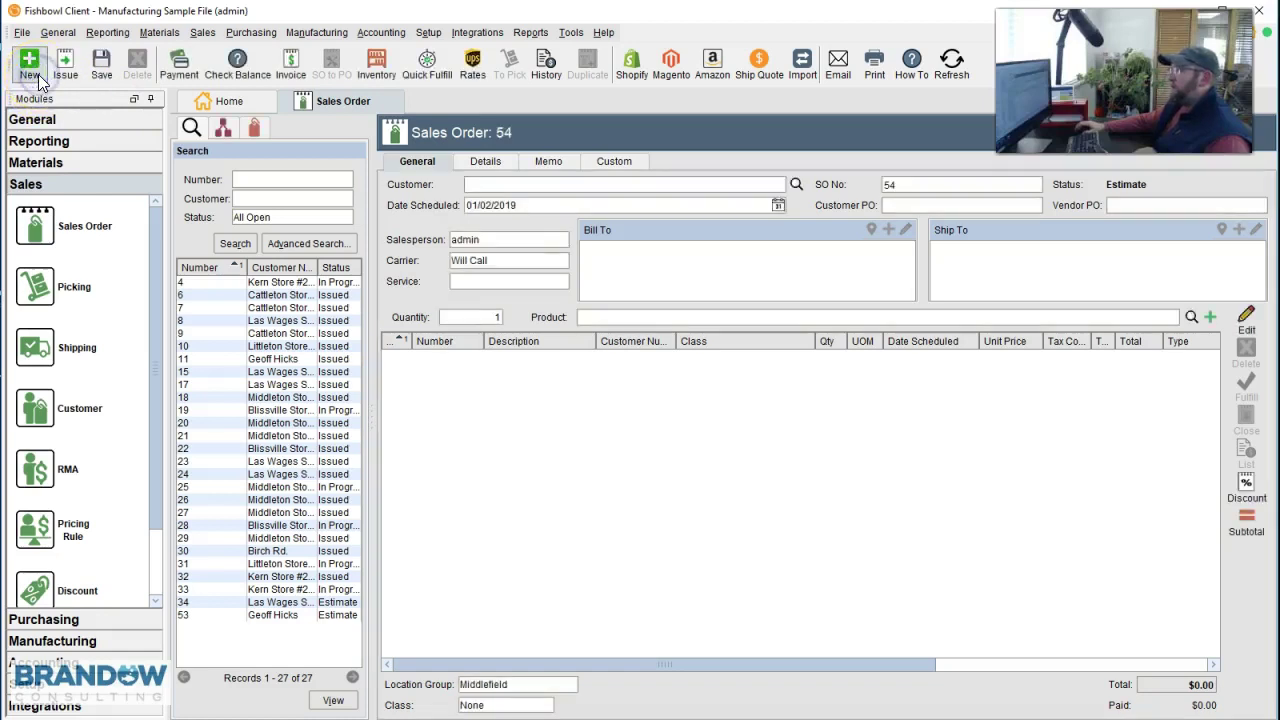
{"action": "left_click", "coordinate": [487, 185]}
{"action": "type", "text": "g"}
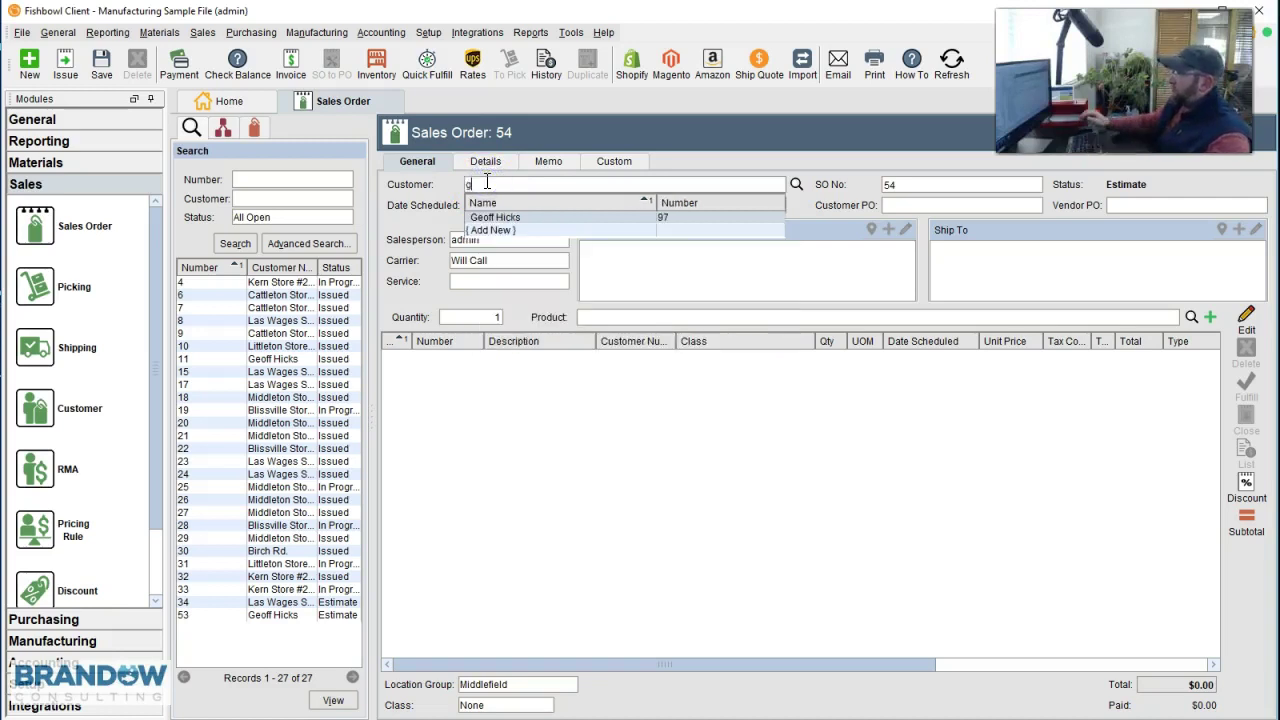
{"action": "left_click", "coordinate": [490, 216]}
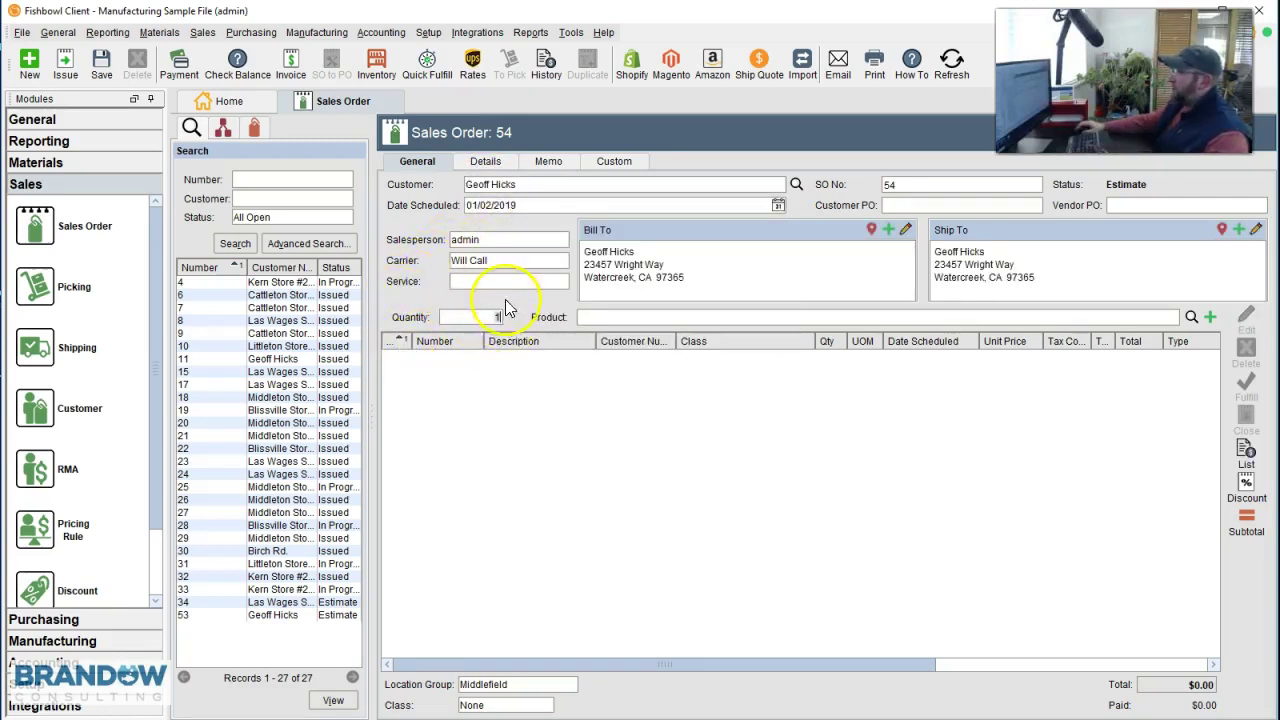
Add 100 units of the ANBA Anchor base product to the sales order.
{"action": "type", "text": "00"}
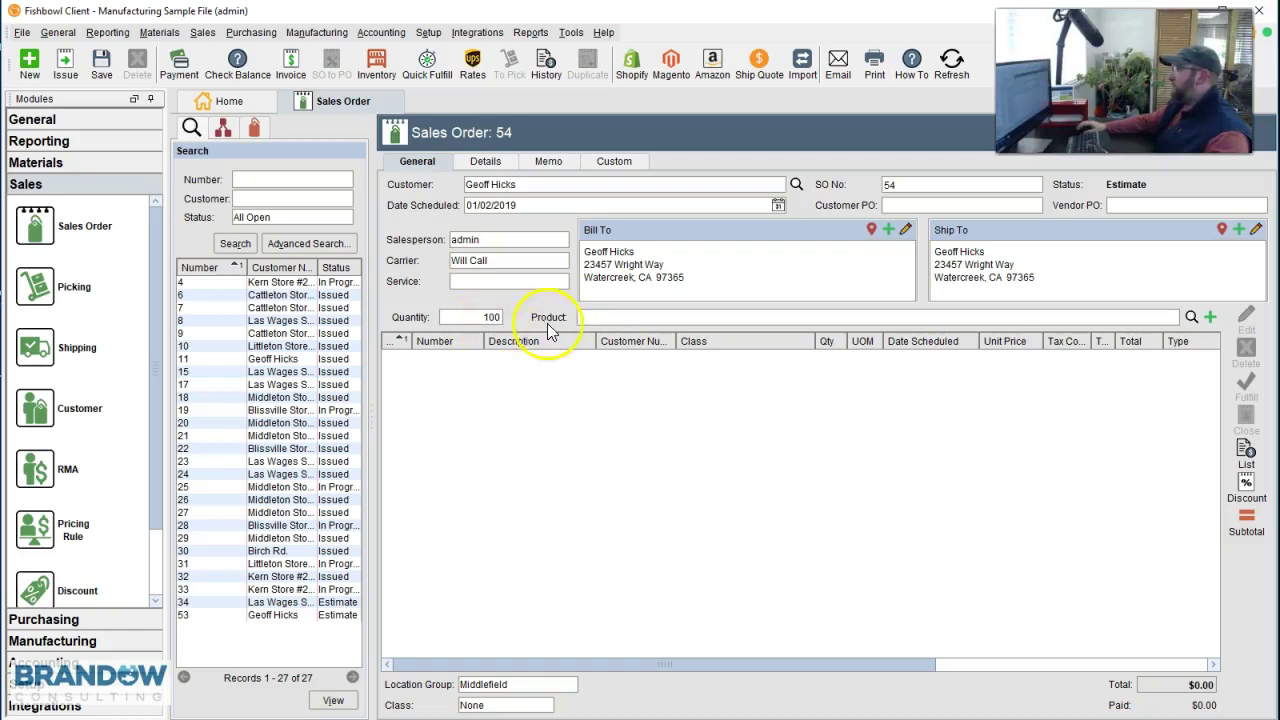
{"action": "left_click", "coordinate": [604, 316]}
{"action": "type", "text": "ach"}
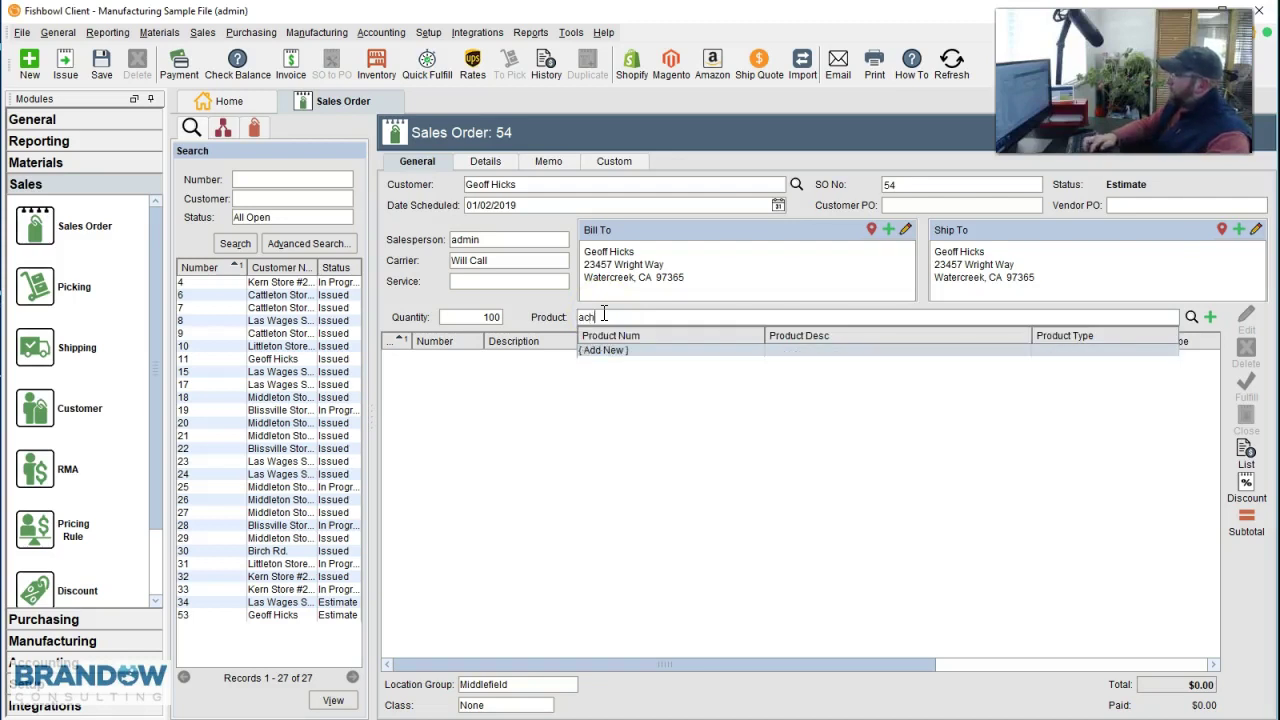
{"action": "key", "text": "BackSpace"}
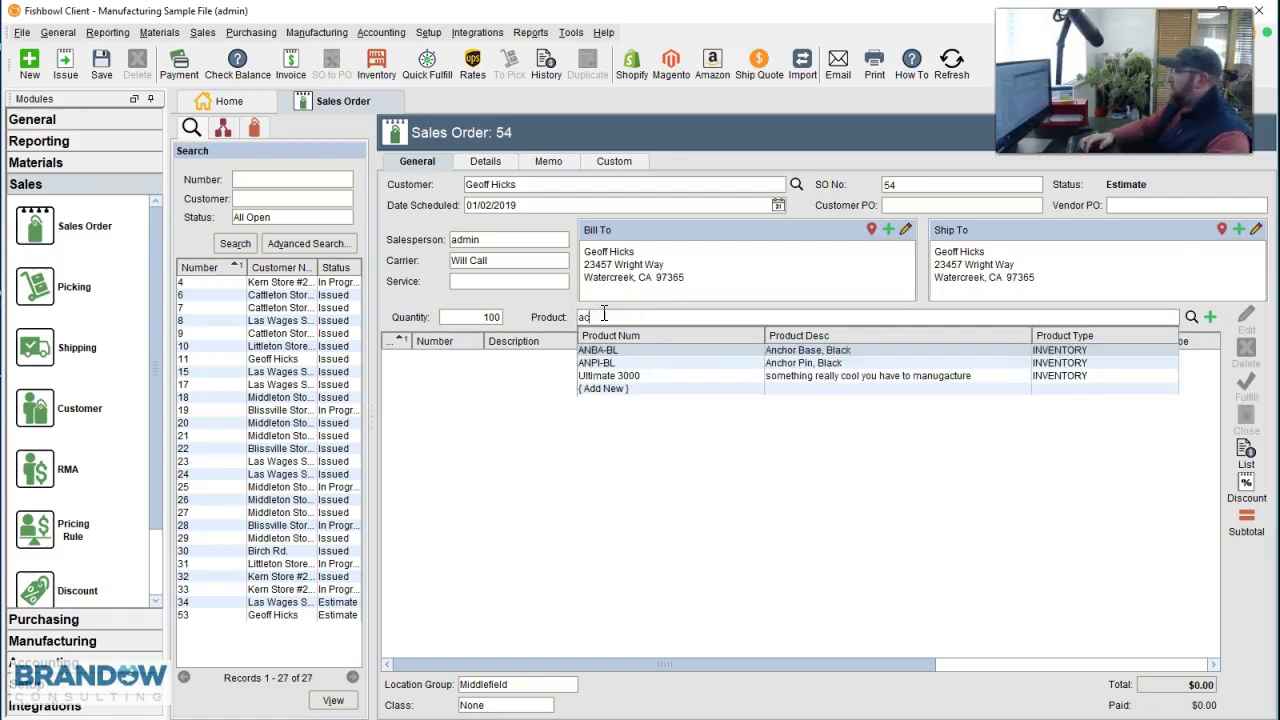
{"action": "type", "text": "ch"}
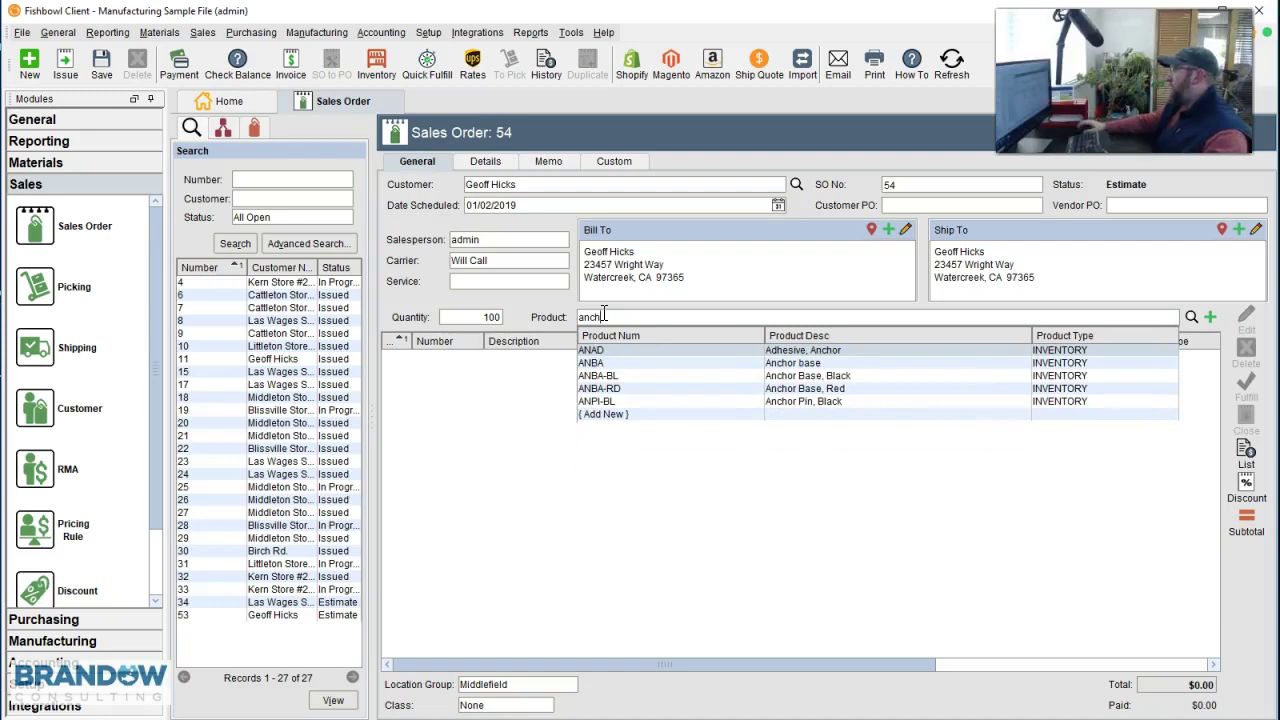
{"action": "left_click", "coordinate": [613, 366]}
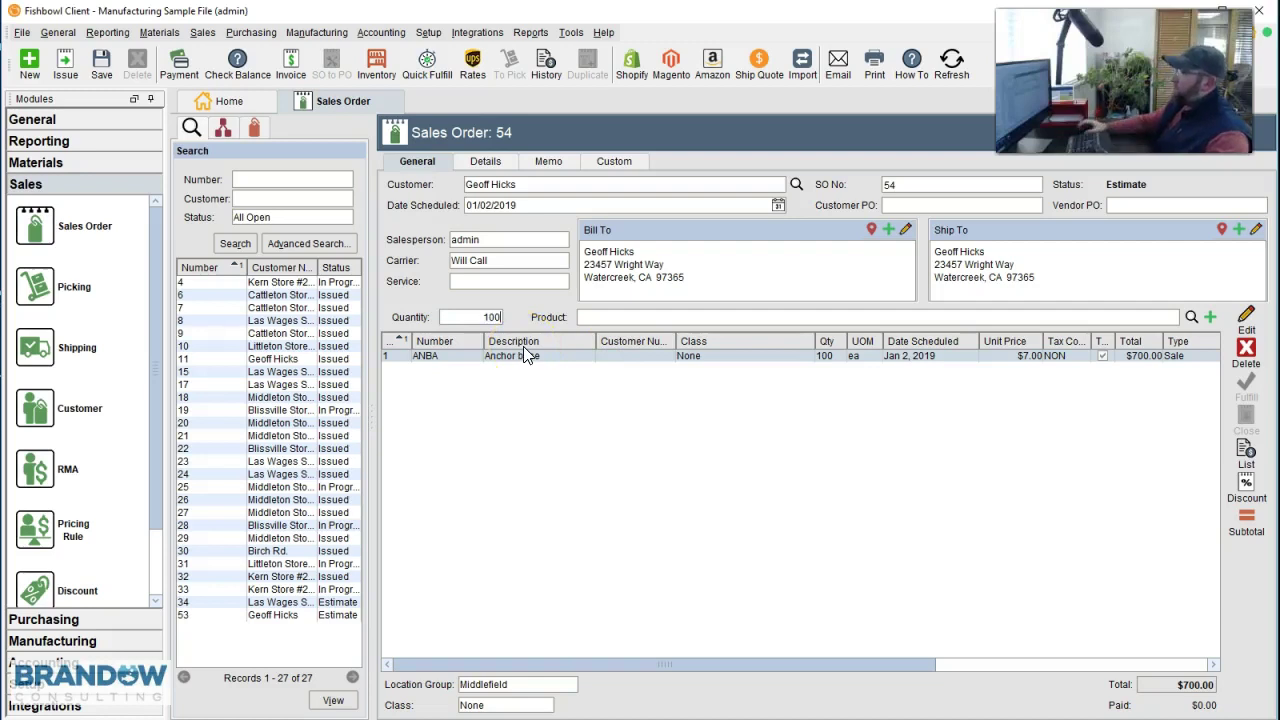
Add 100 units each of ANAD (Adhesive, Anchor) and ANPI-BL (Anchor Pin, Black) to the sales order.
{"action": "left_click", "coordinate": [478, 316]}
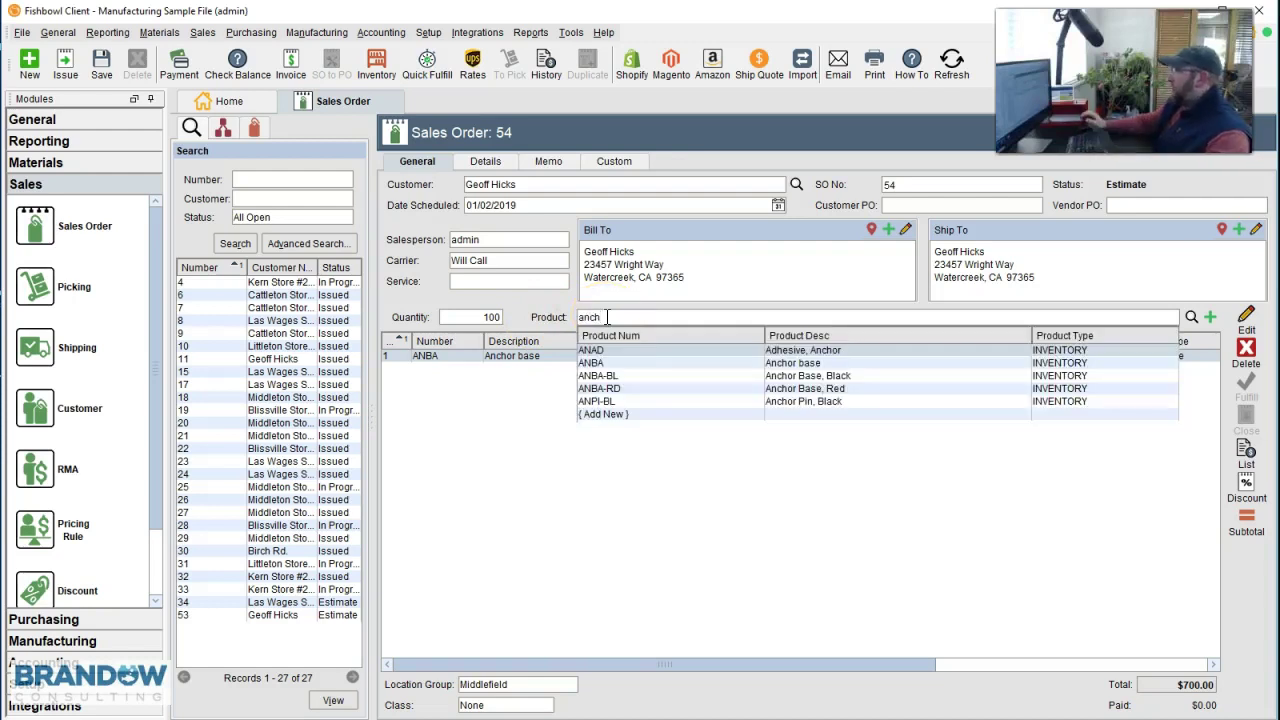
{"action": "left_click", "coordinate": [648, 350]}
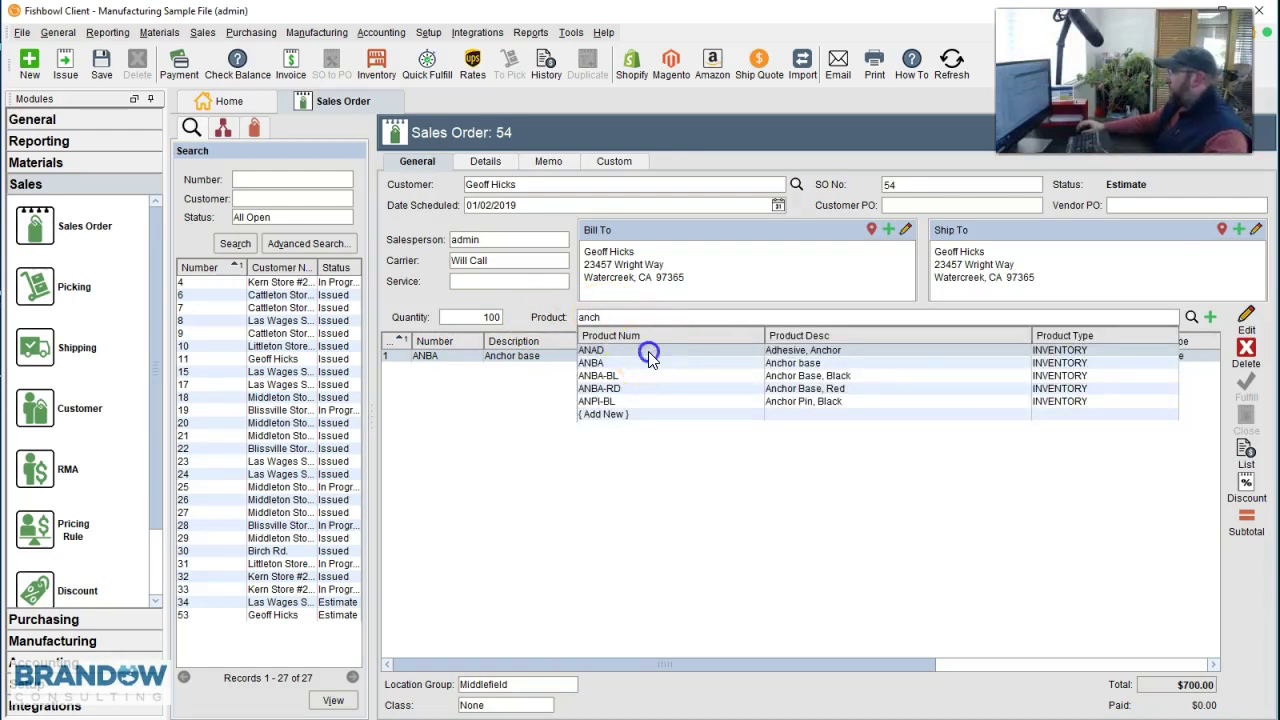
{"action": "type", "text": "100"}
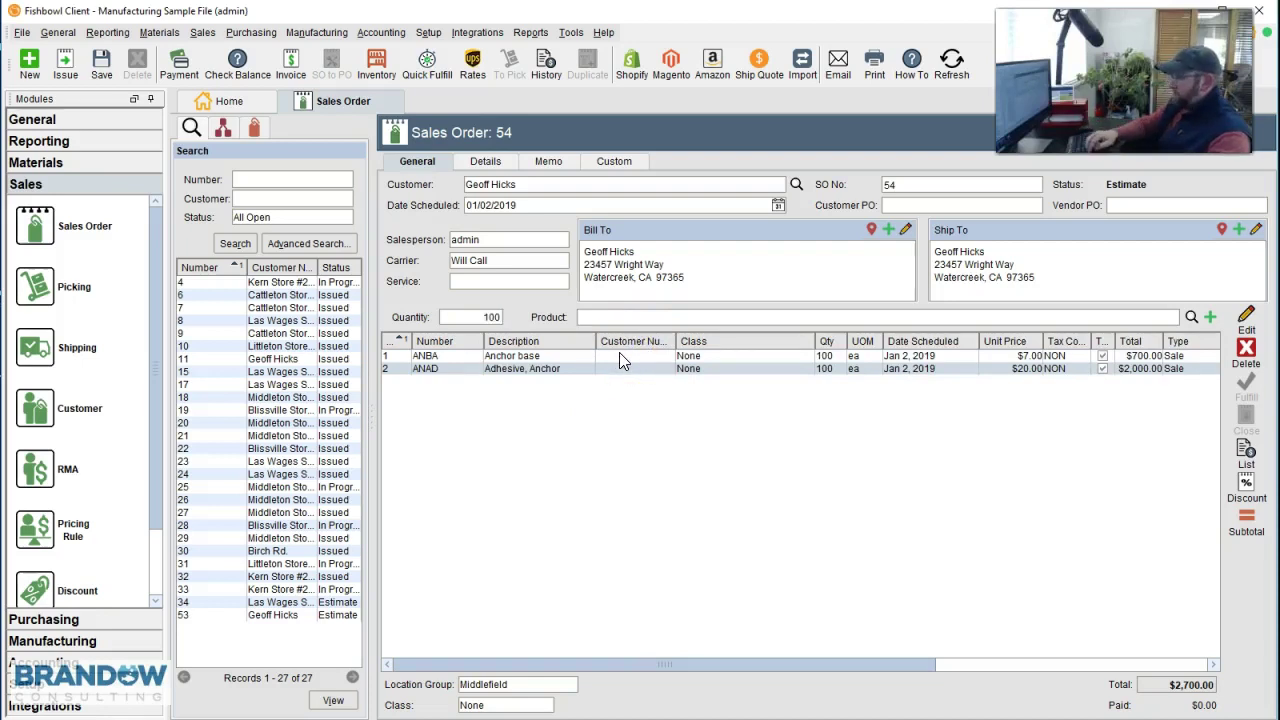
{"action": "type", "text": "pin"}
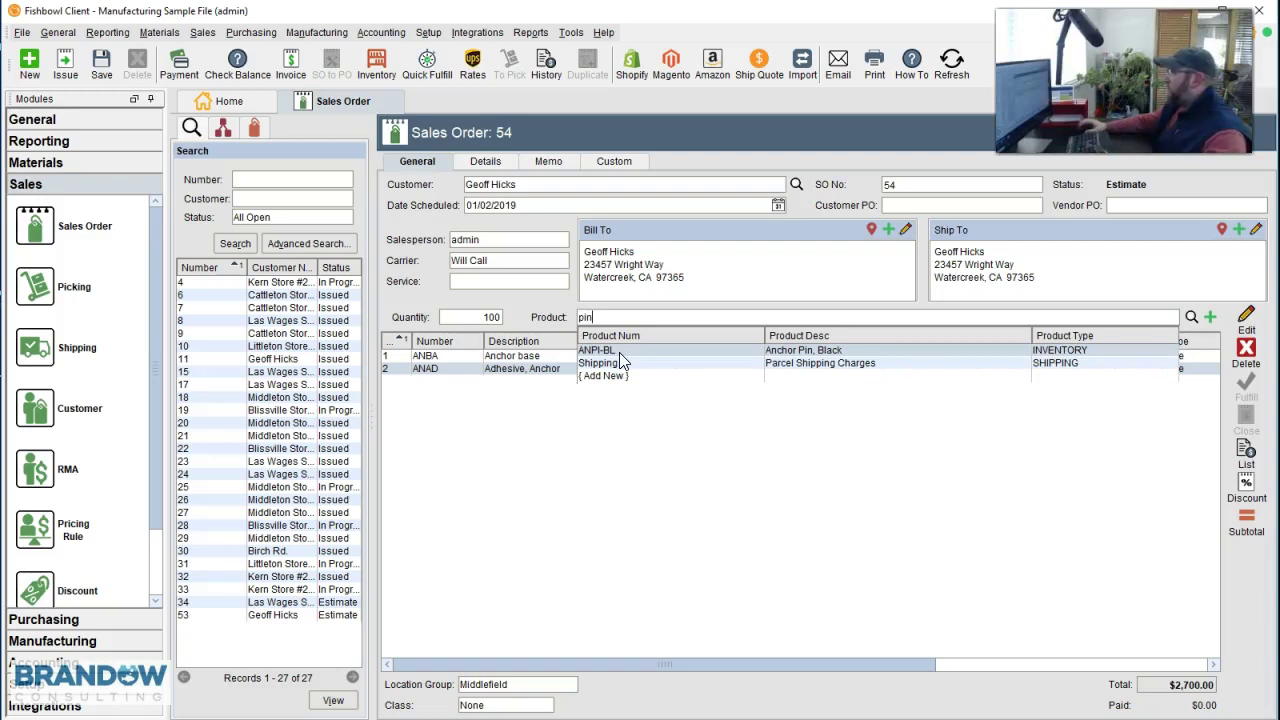
{"action": "left_click", "coordinate": [619, 355]}
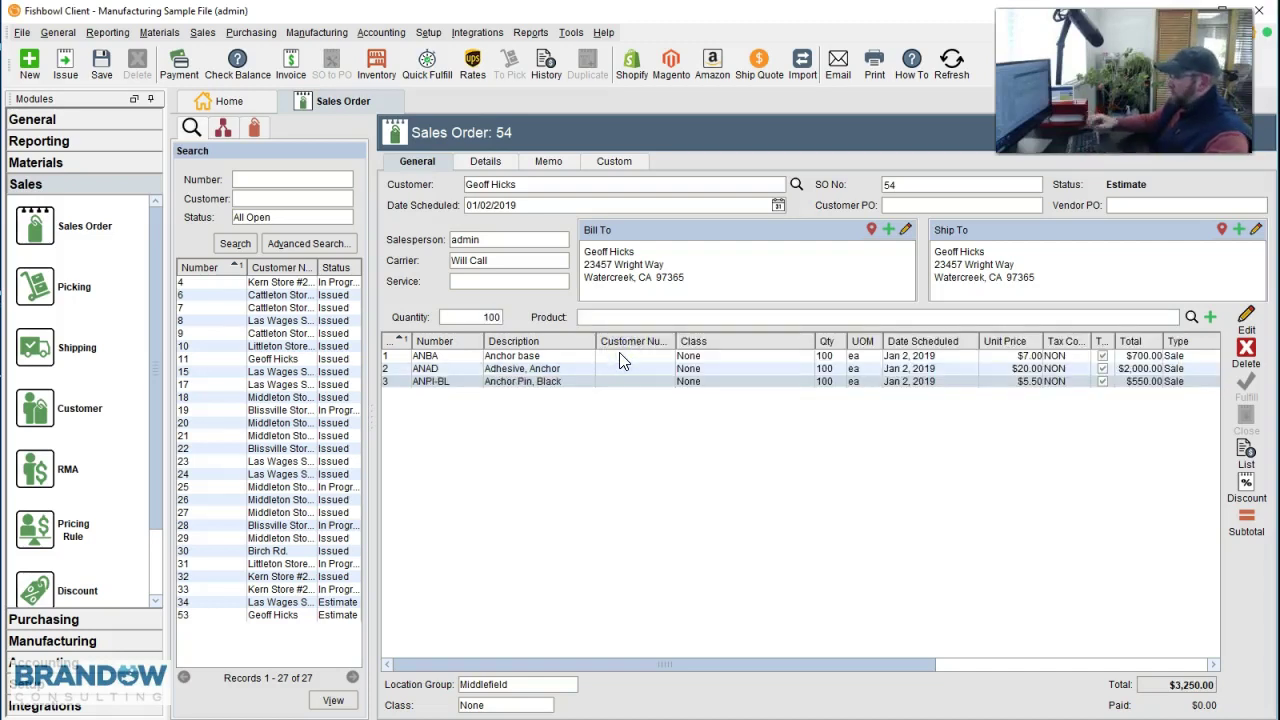
Add 100 units of ANBA-BL (Anchor Base, Black), reviewing its inventory details and adding it anyway despite insufficient stock.
{"action": "type", "text": "anch"}
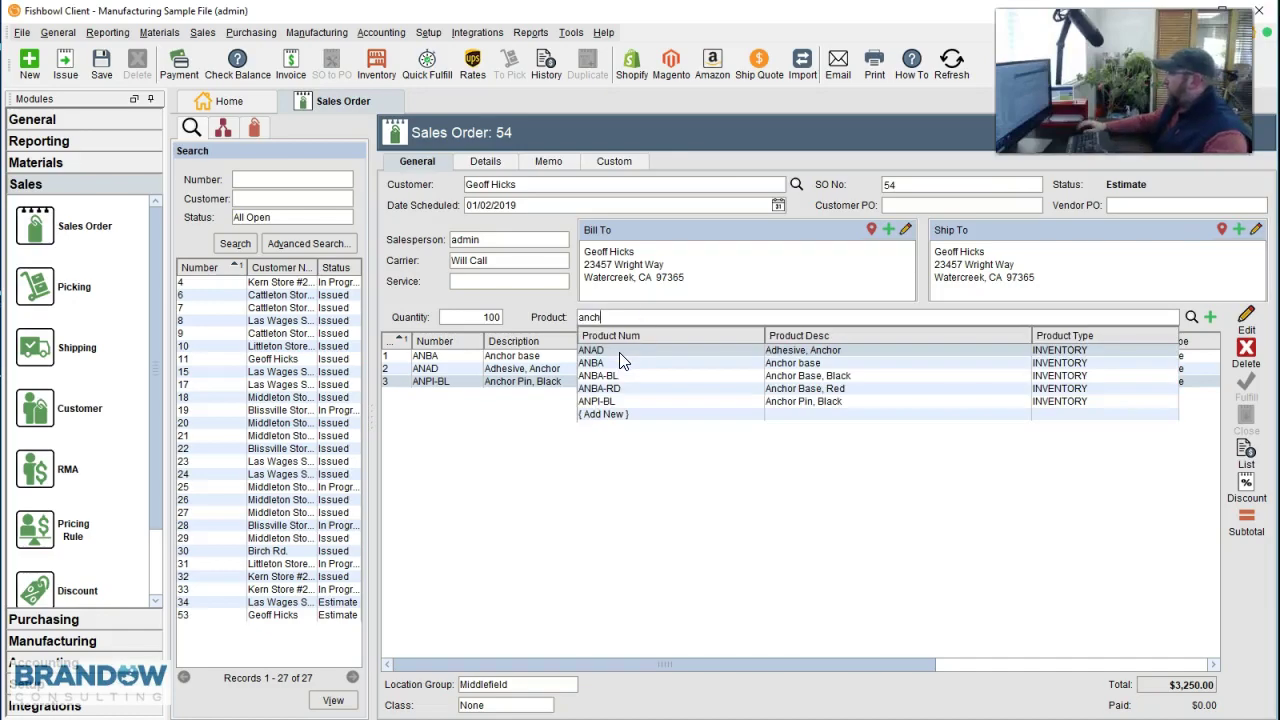
{"action": "left_click", "coordinate": [655, 376]}
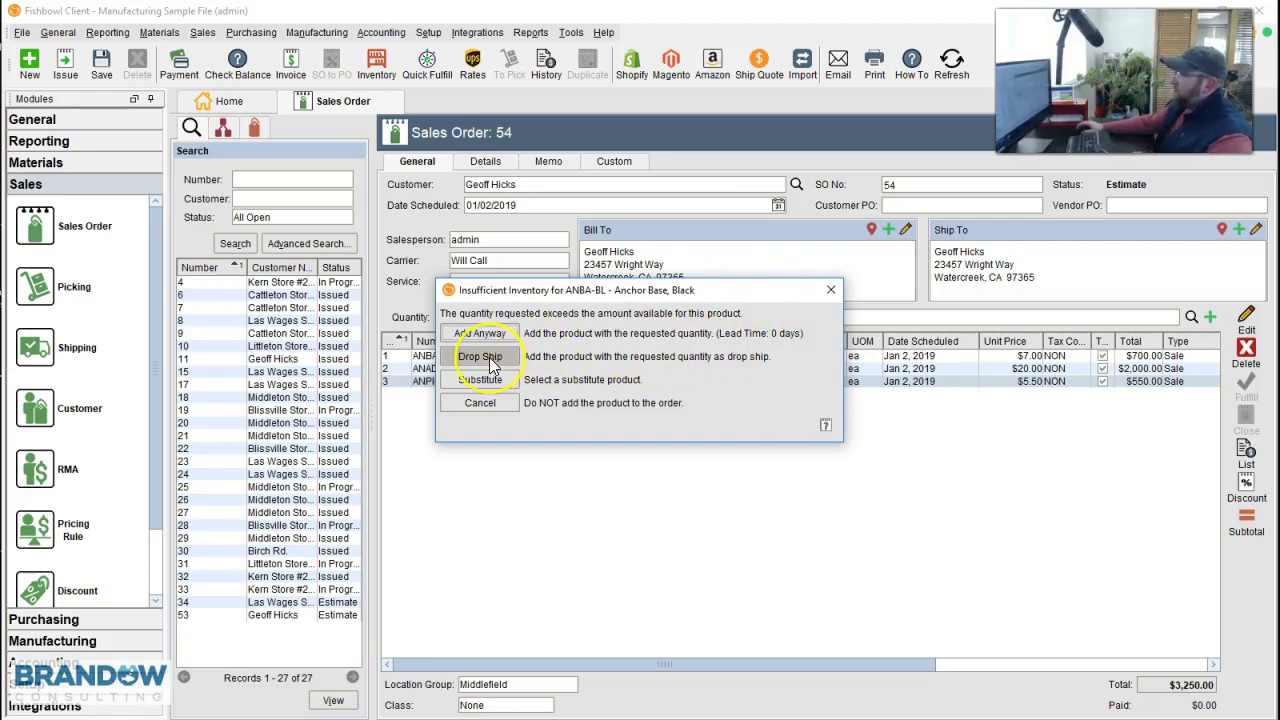
{"action": "left_click", "coordinate": [824, 425]}
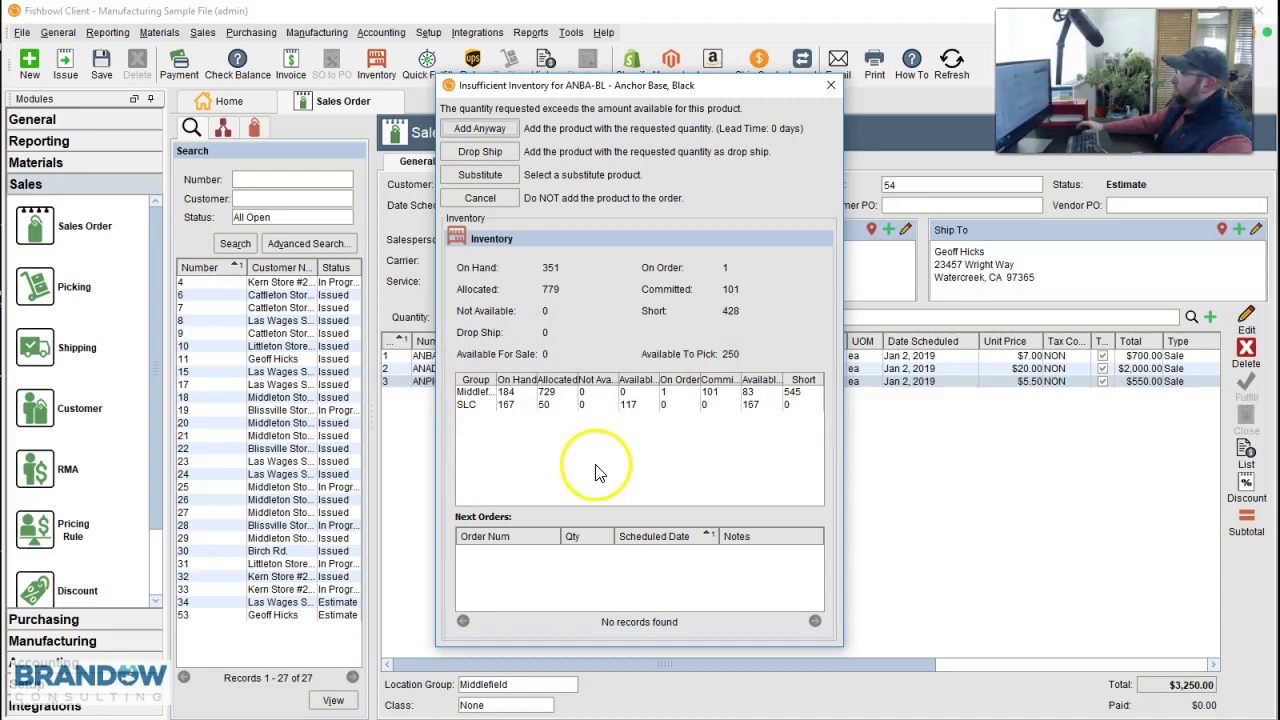
{"action": "left_click", "coordinate": [480, 129]}
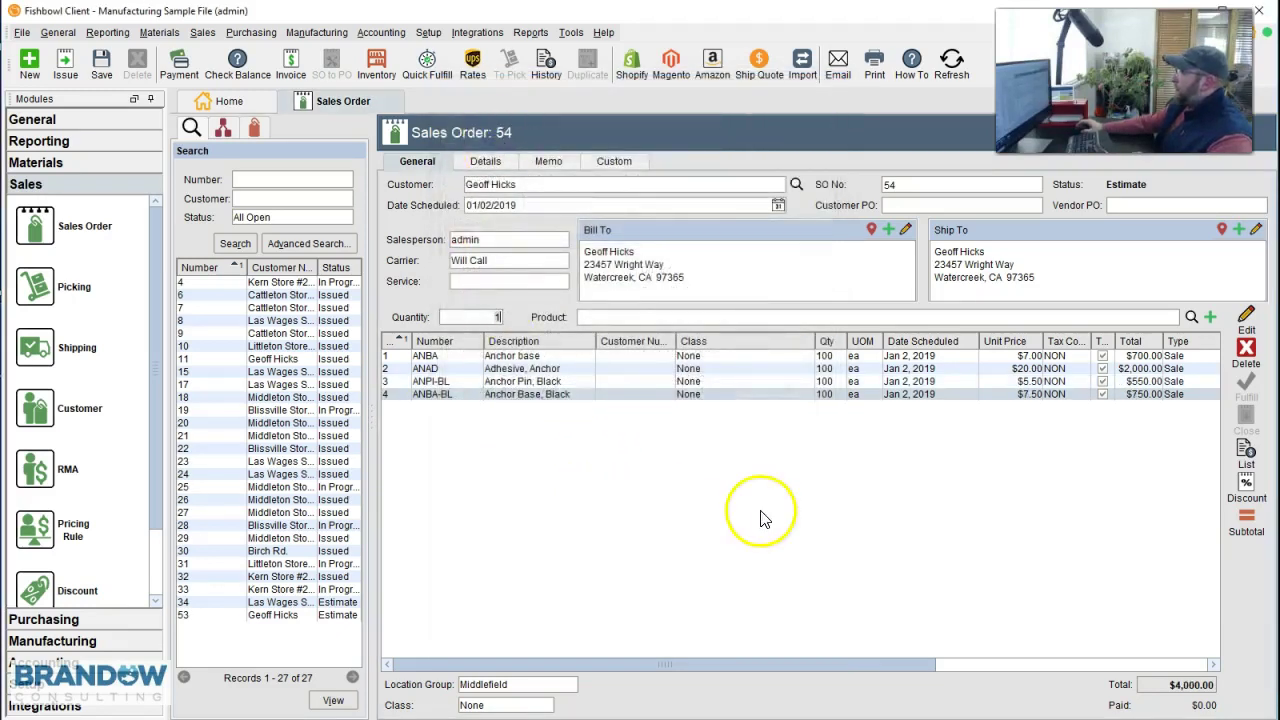
{"action": "left_click", "coordinate": [906, 384]}
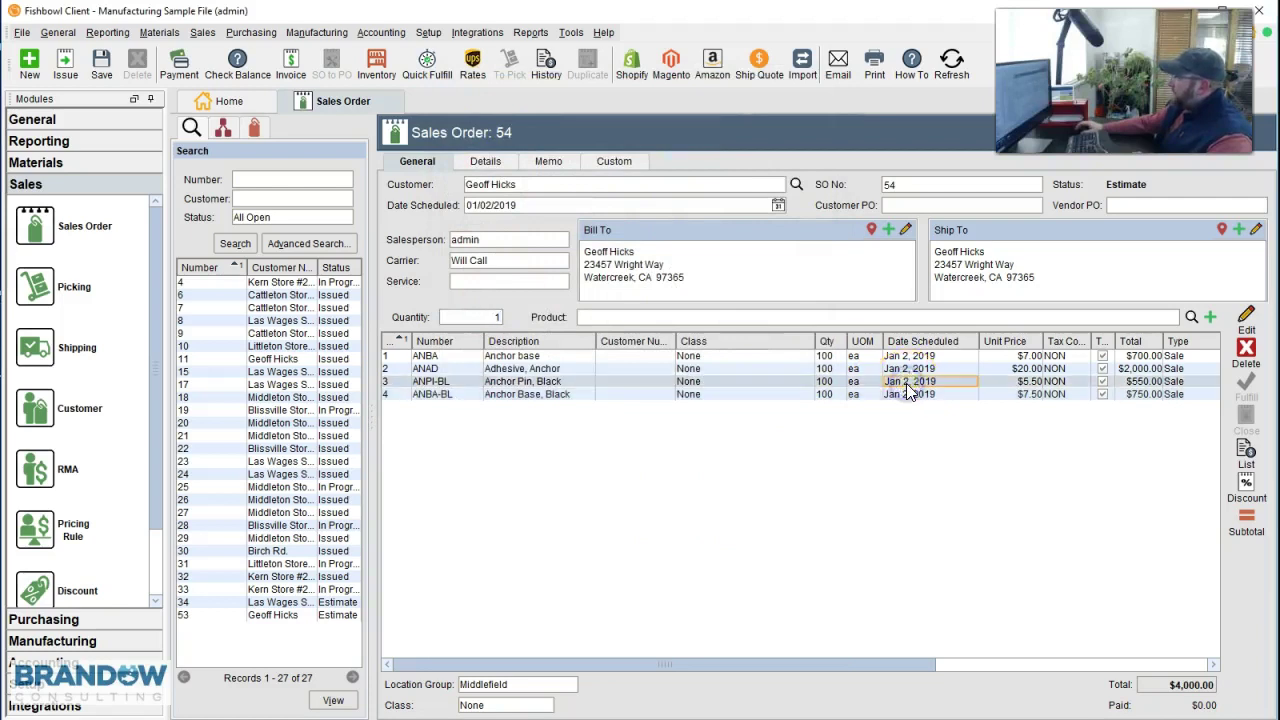
{"action": "left_click", "coordinate": [1093, 367]}
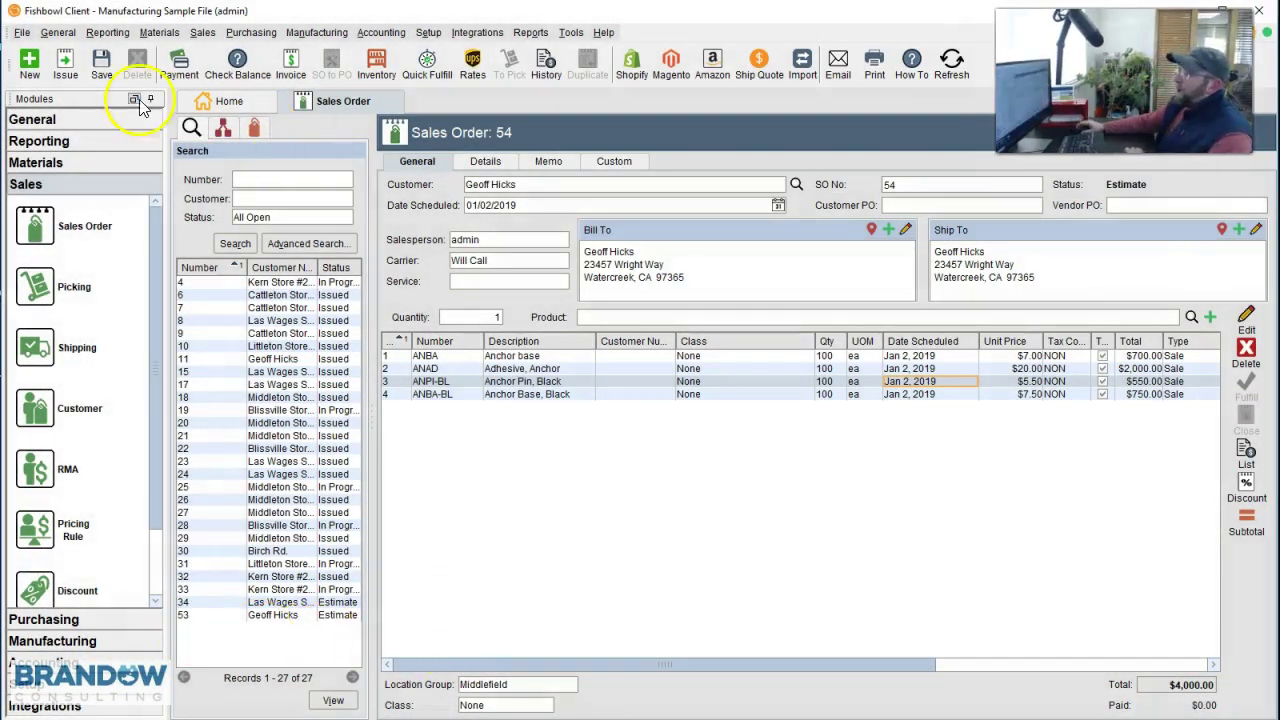
Issue the sales order without sending an email, and unissue it to save it as an estimate.
{"action": "left_click", "coordinate": [65, 65]}
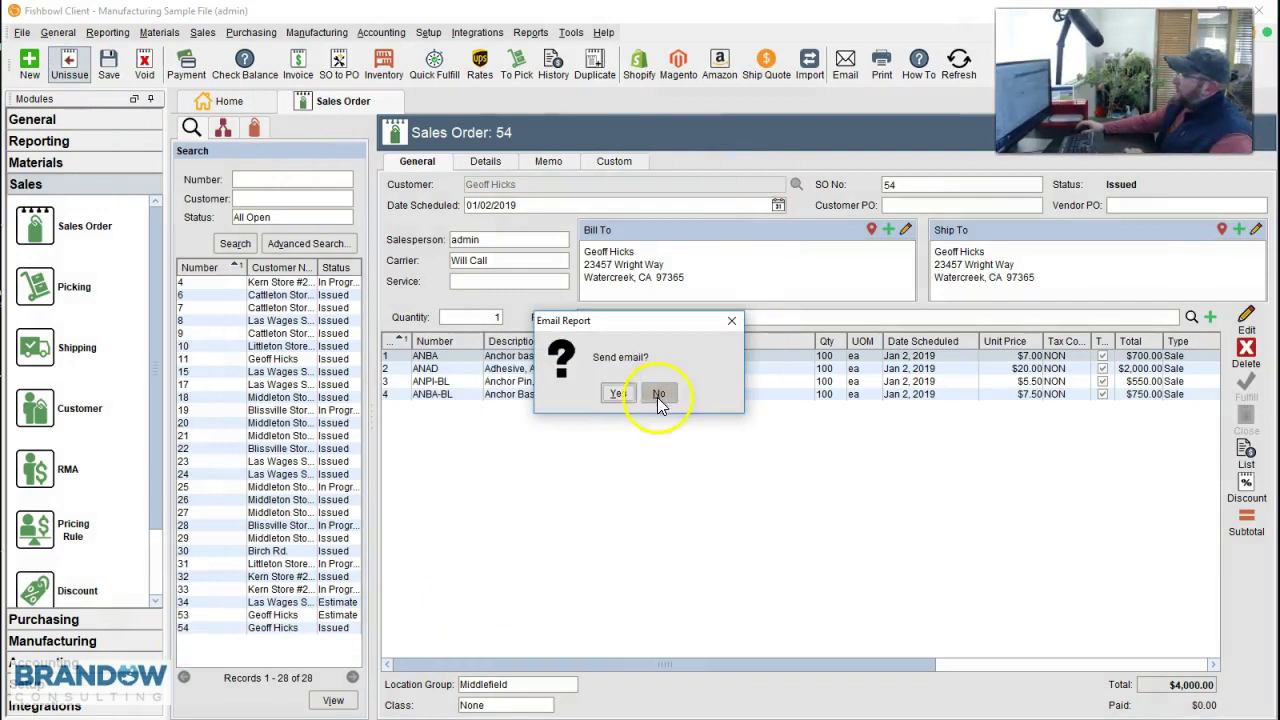
{"action": "left_click", "coordinate": [658, 396]}
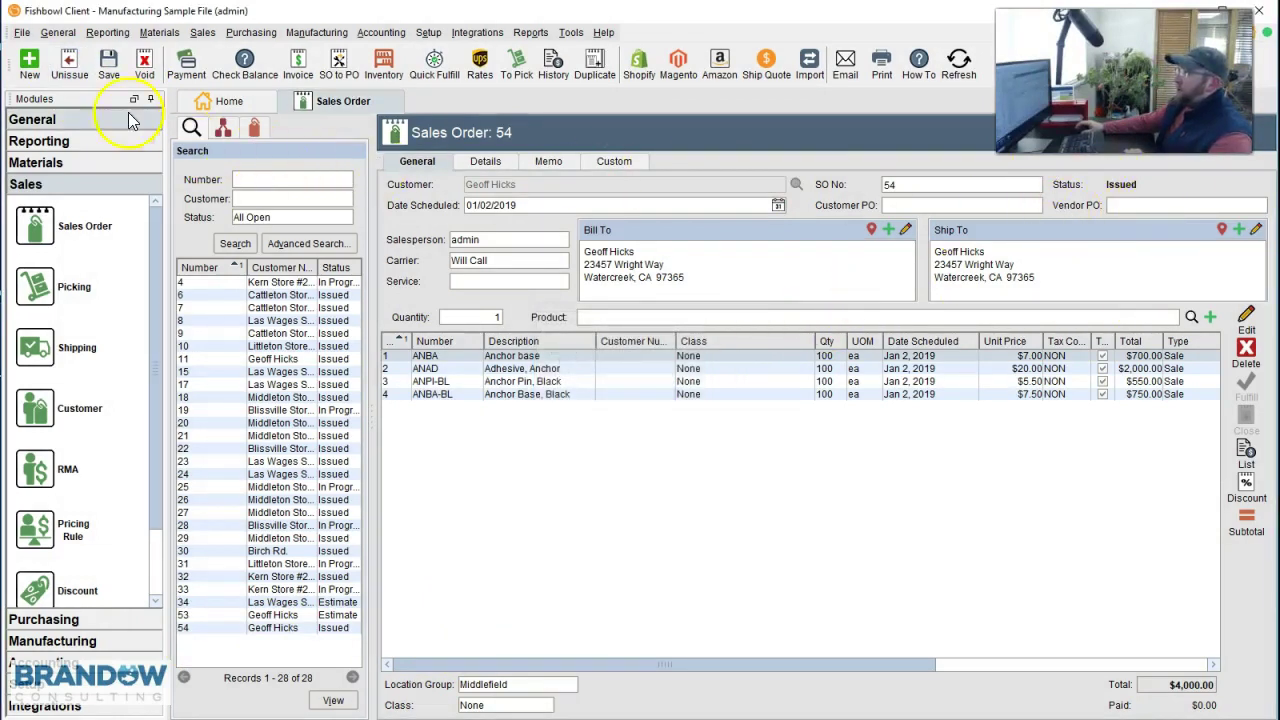
{"action": "left_click", "coordinate": [86, 78]}
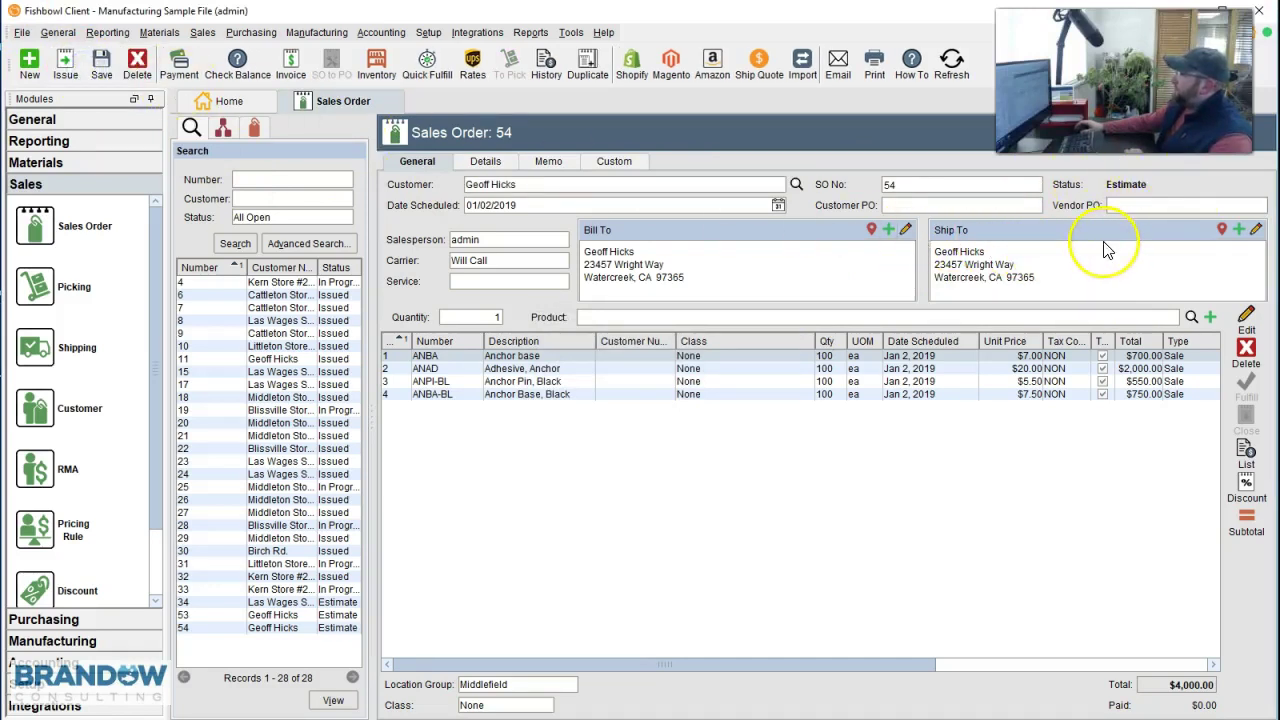
{"action": "left_click", "coordinate": [100, 68]}
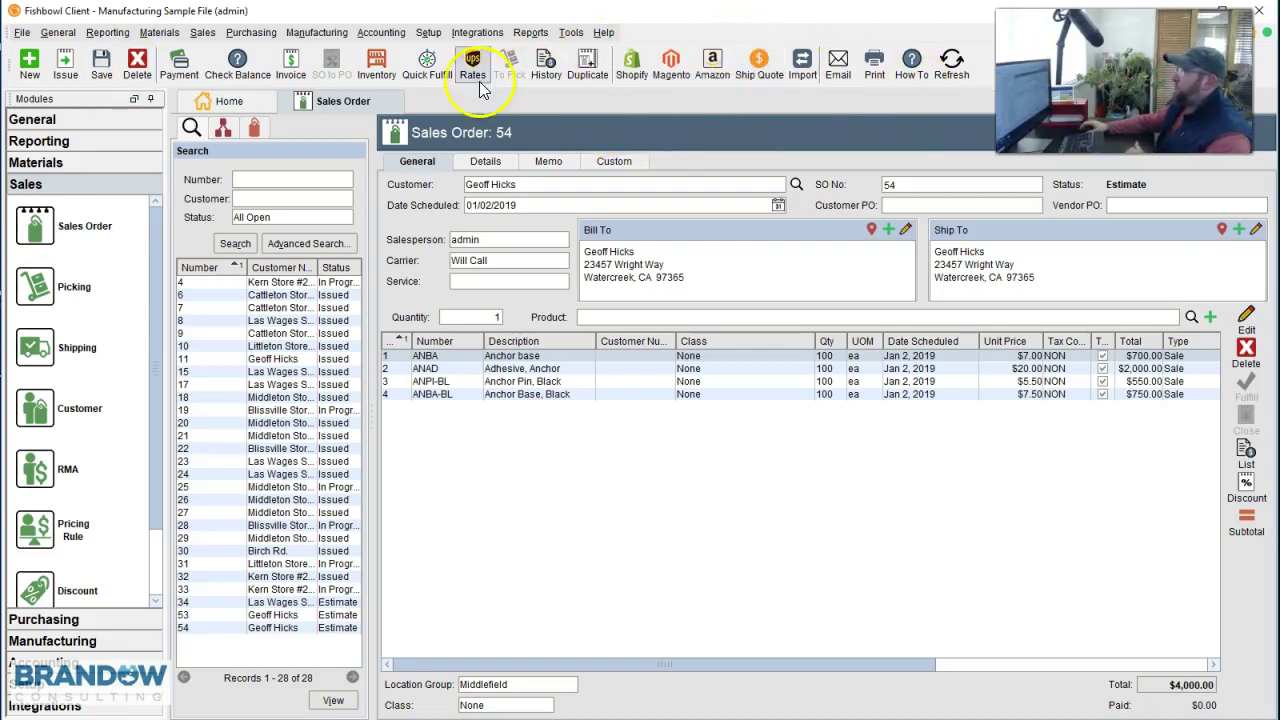
Preview the sales order's invoice and open an email with it attached.
{"action": "left_click", "coordinate": [292, 70]}
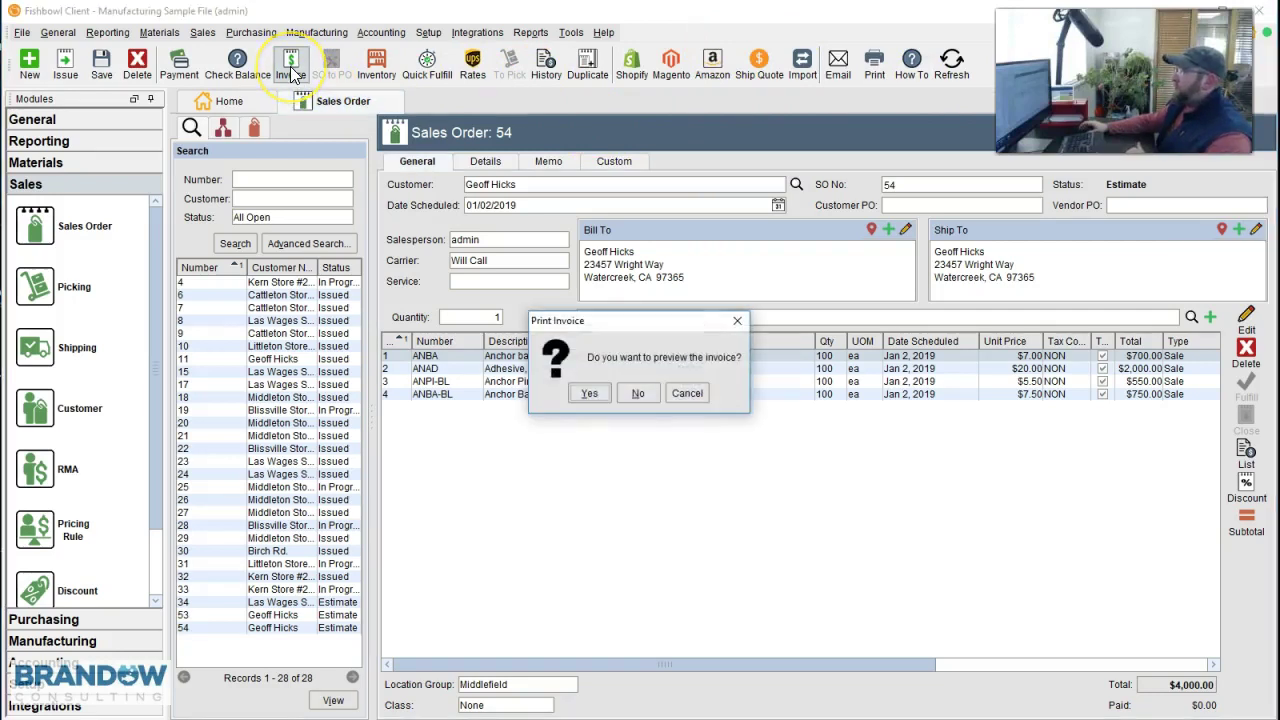
{"action": "left_click", "coordinate": [589, 395]}
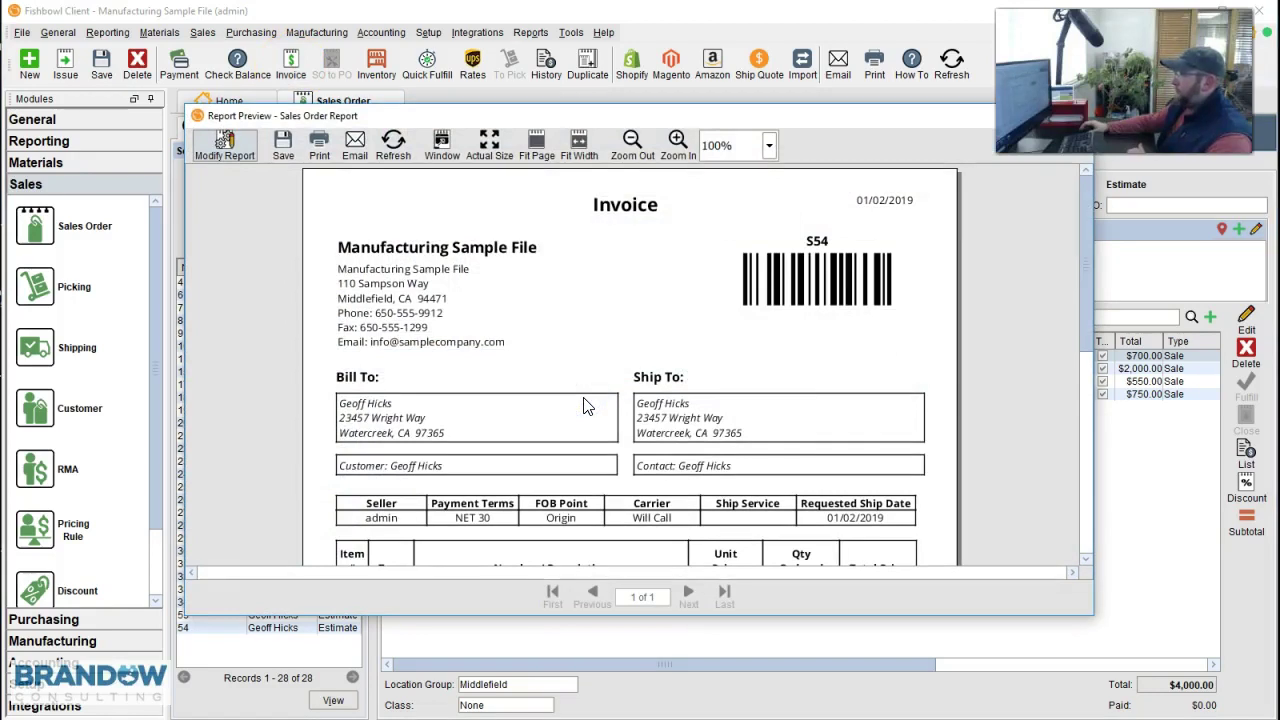
{"action": "left_click", "coordinate": [355, 146]}
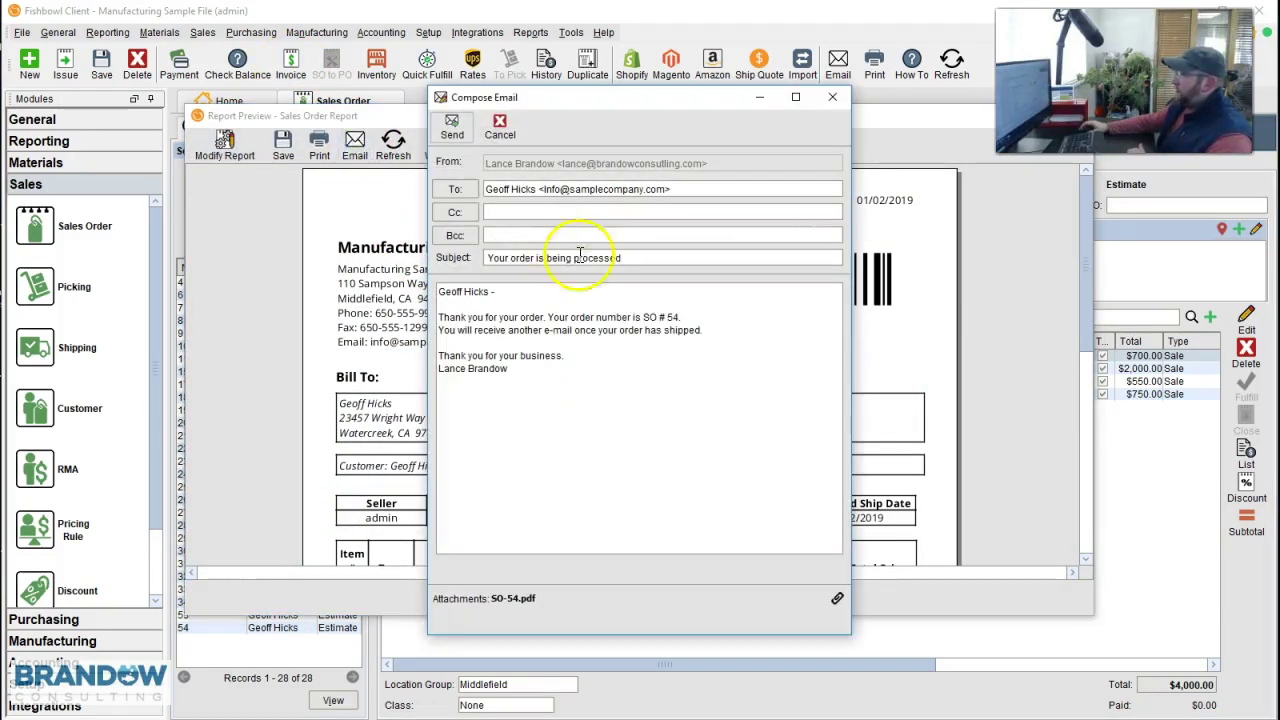
Replace the email's order confirmation text with "Please remit 50% deposit." and close the email unsent along with the invoice preview.
{"action": "left_click_drag", "start_coordinate": [704, 331], "coordinate": [450, 313]}
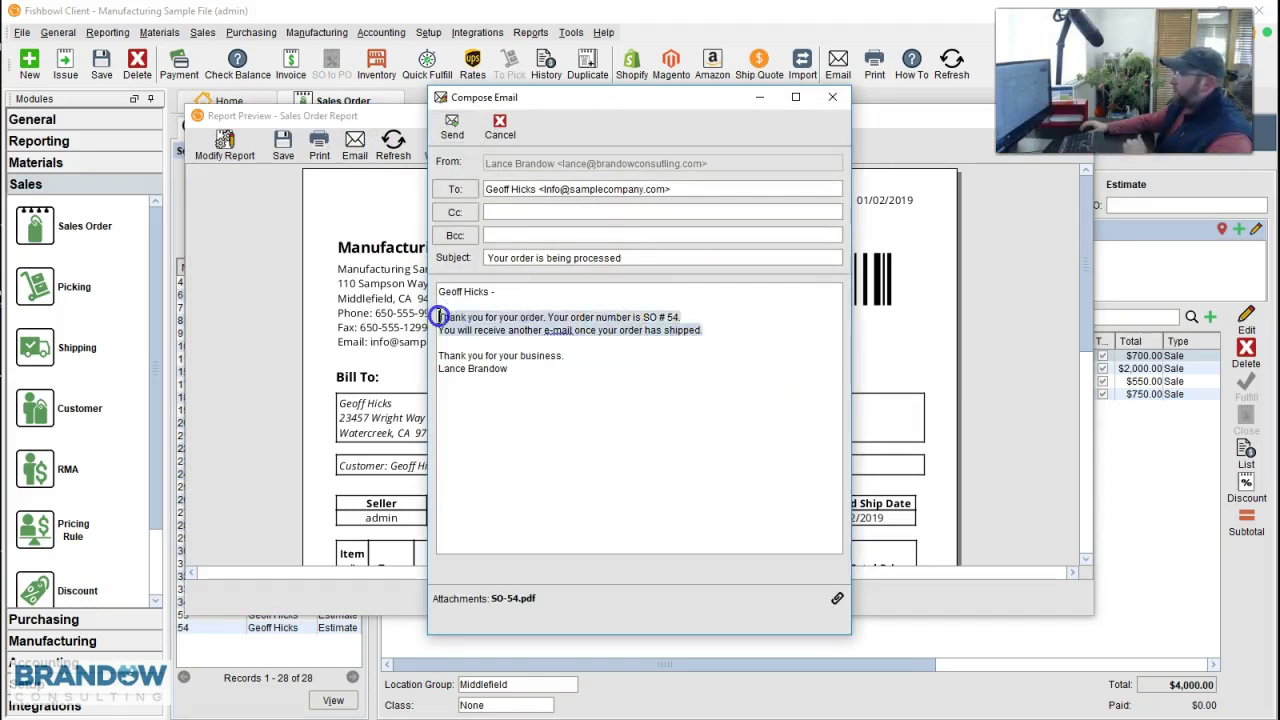
{"action": "type", "text": "Please re"}
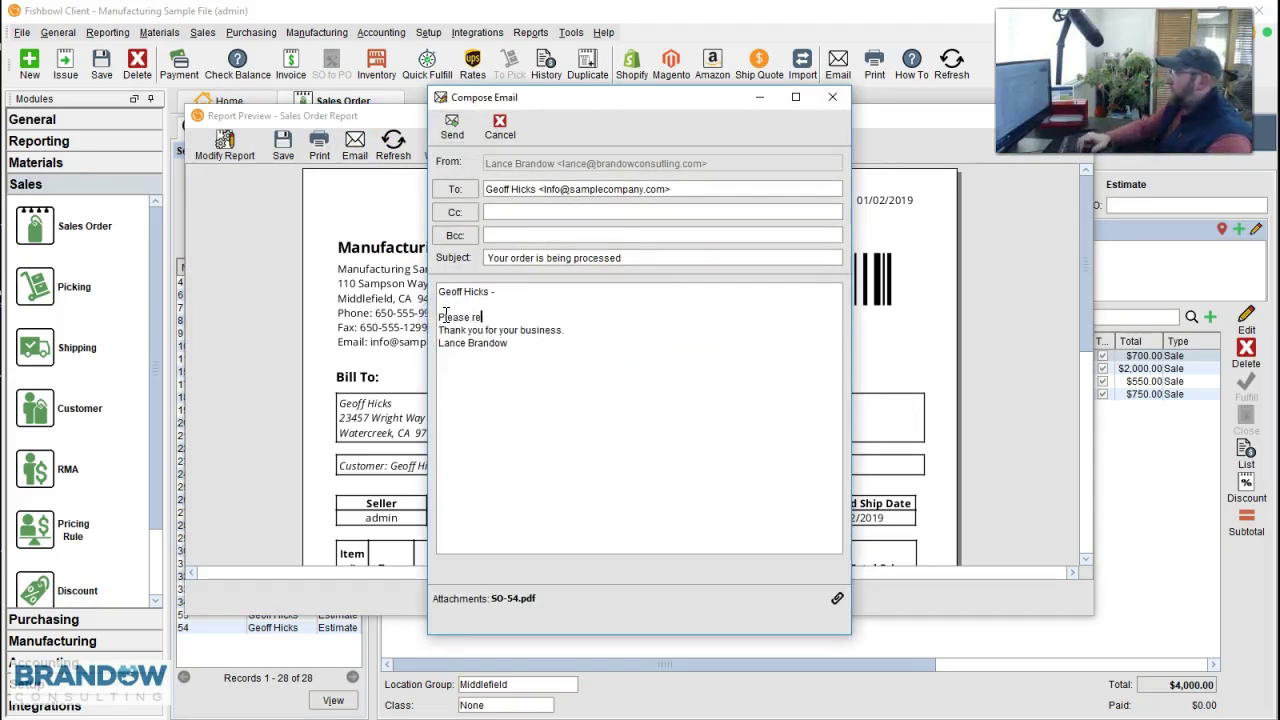
{"action": "type", "text": "mit 50%"}
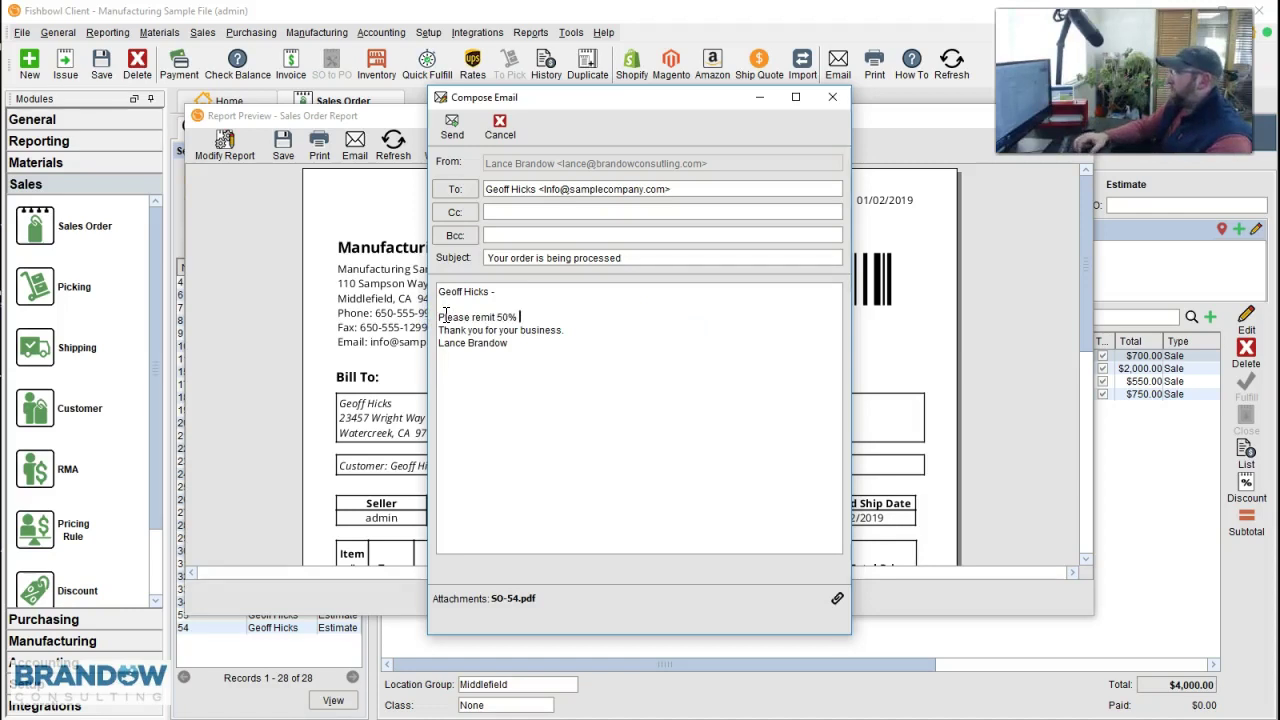
{"action": "type", "text": "."}
{"action": "key", "text": "Return"}
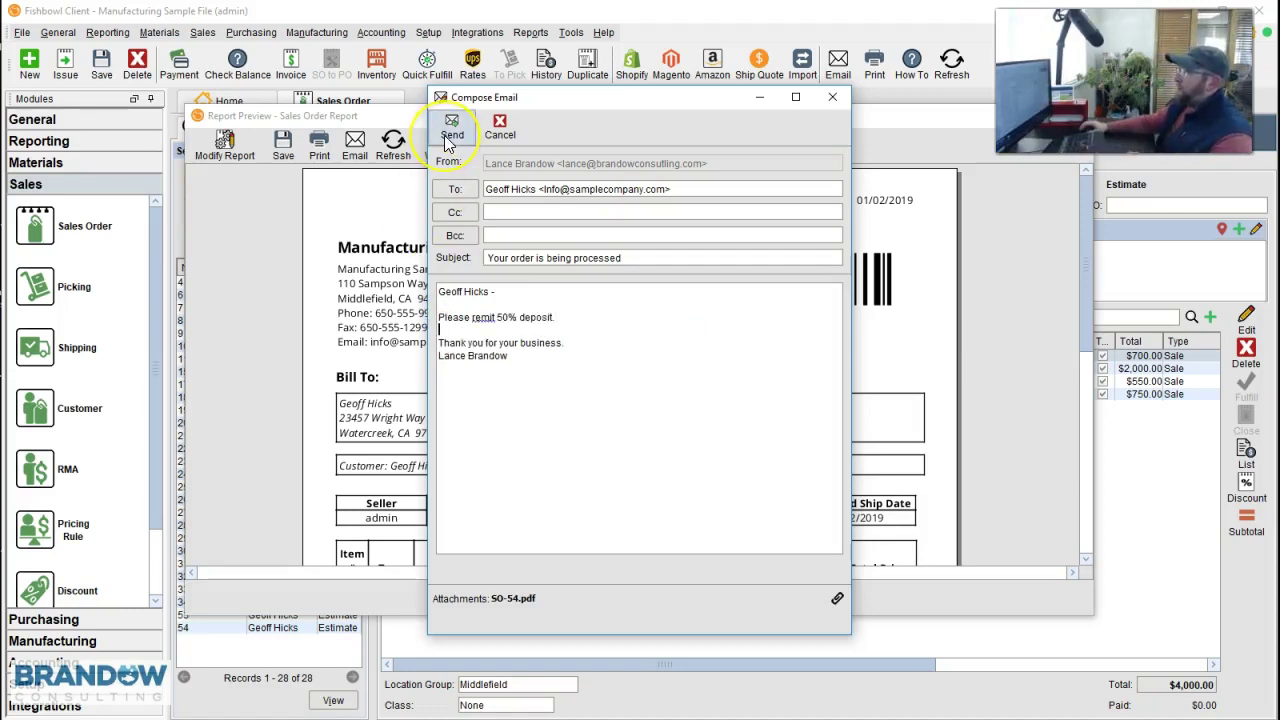
{"action": "left_click", "coordinate": [831, 97]}
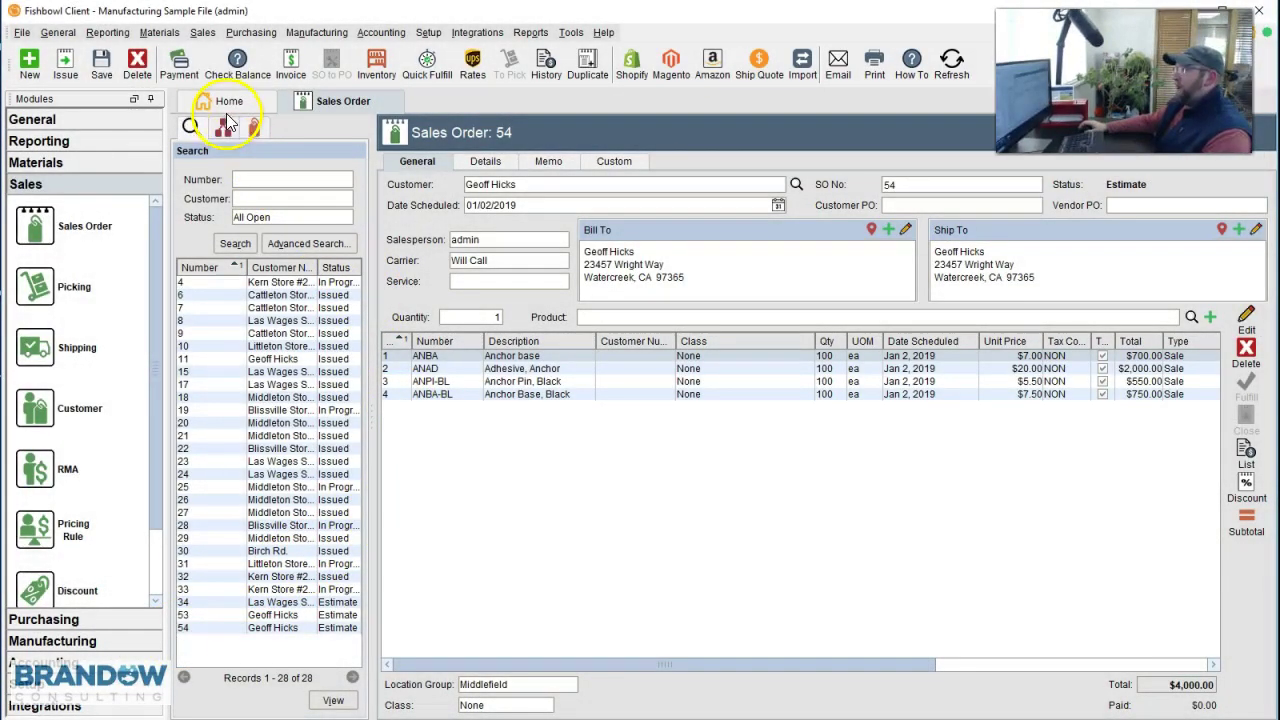
Process a $2,000.00 Credit Card payment on the sales order, filling in the card number, expiration date, CVC and cardholder's name.
{"action": "left_click", "coordinate": [180, 68]}
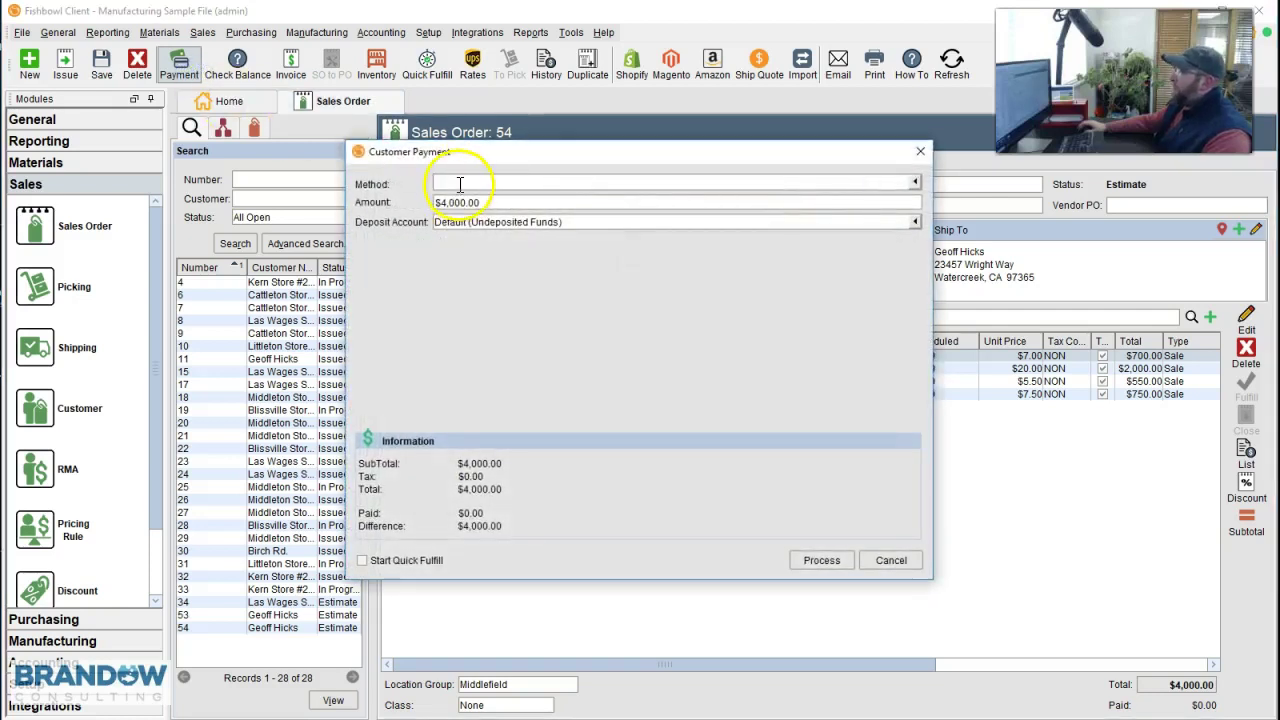
{"action": "left_click", "coordinate": [458, 182]}
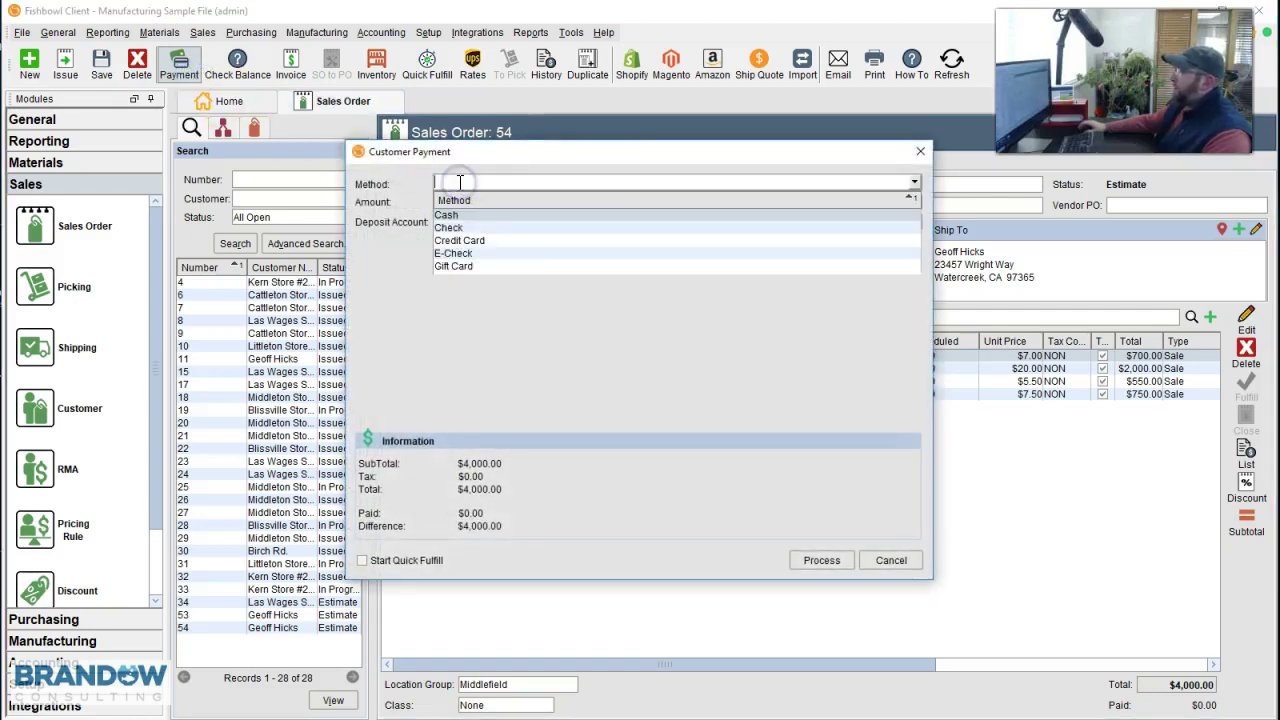
{"action": "left_click", "coordinate": [462, 241]}
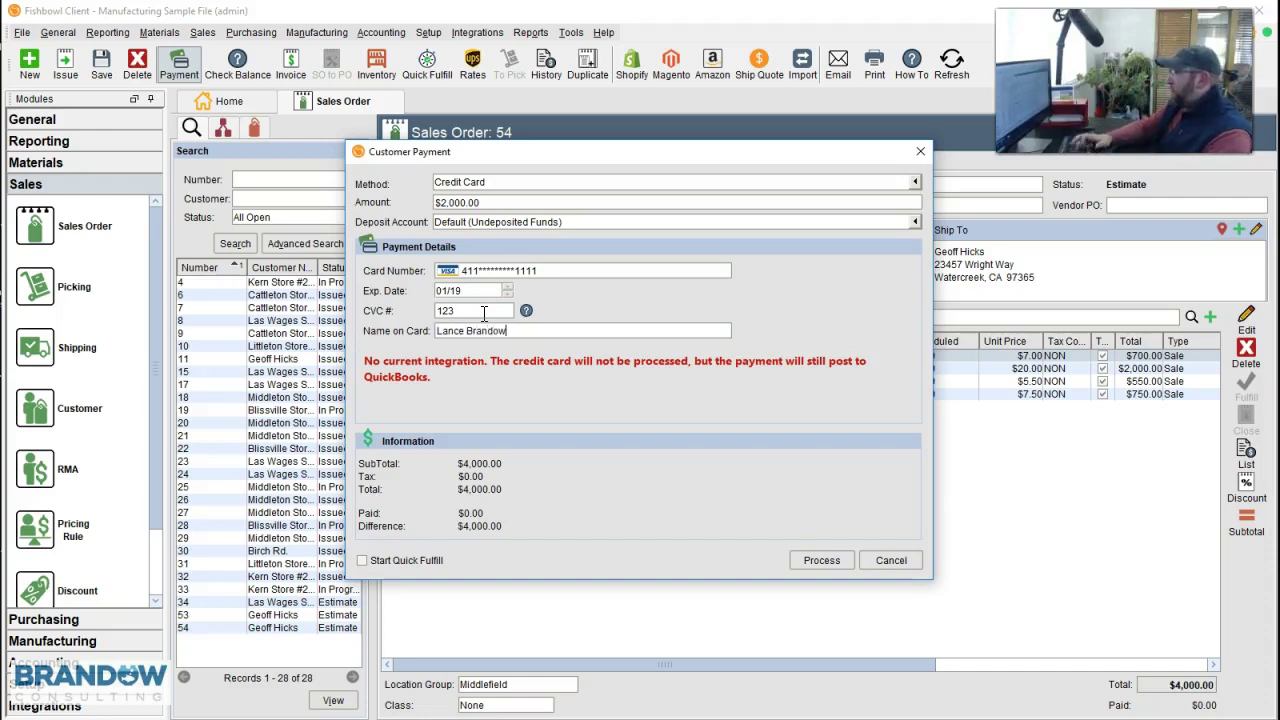
{"action": "left_click", "coordinate": [822, 561]}
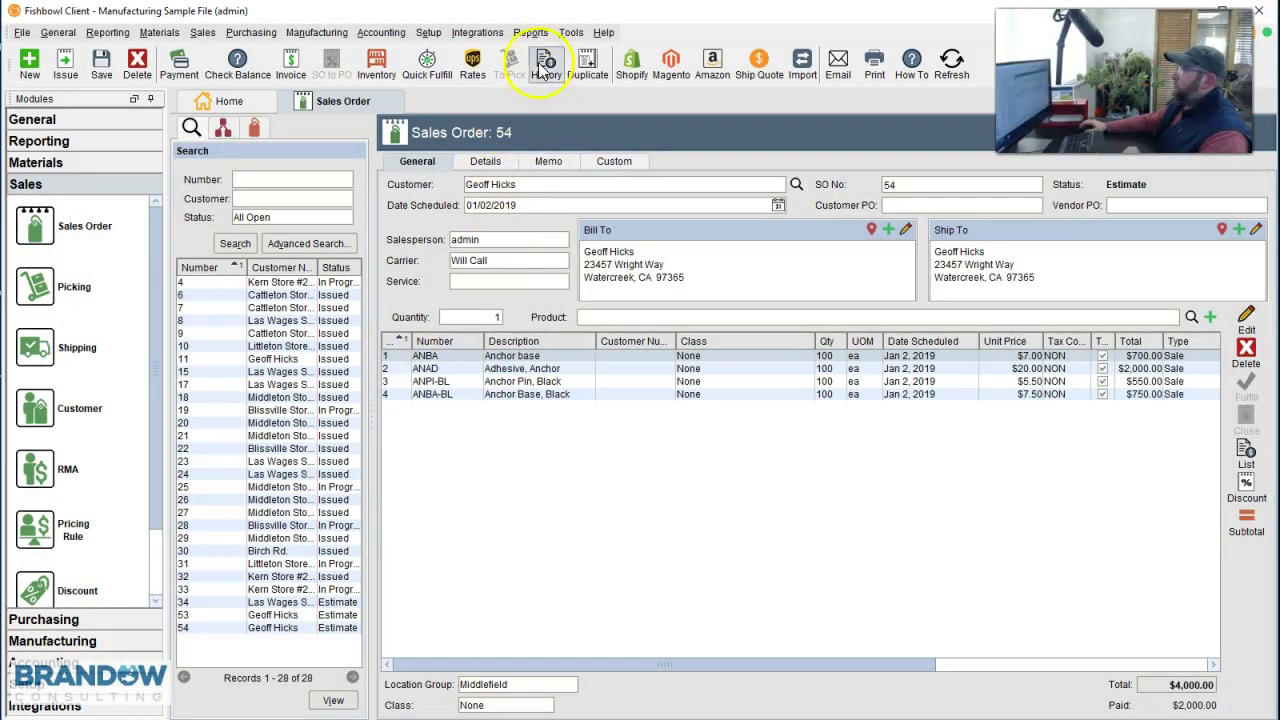
Preview the sales order's POS Receipt report, review its payment and totals sections, and close the preview.
{"action": "left_click", "coordinate": [528, 33]}
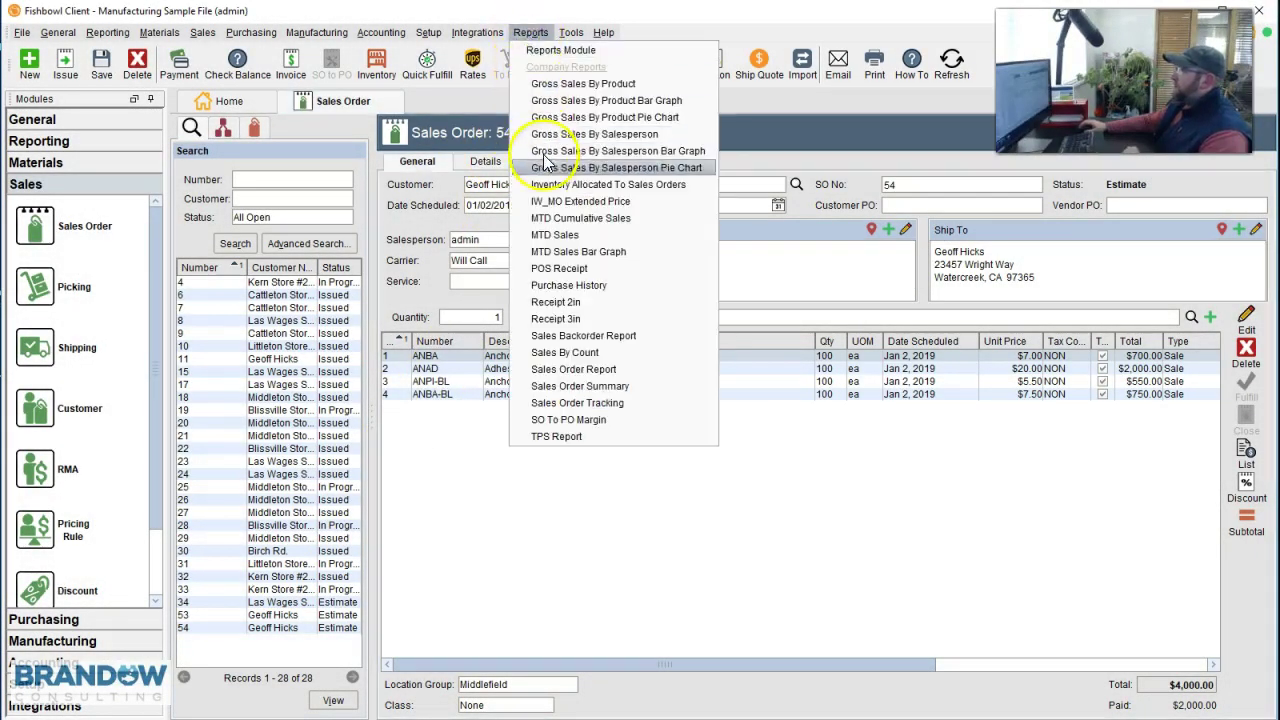
{"action": "left_click", "coordinate": [562, 268]}
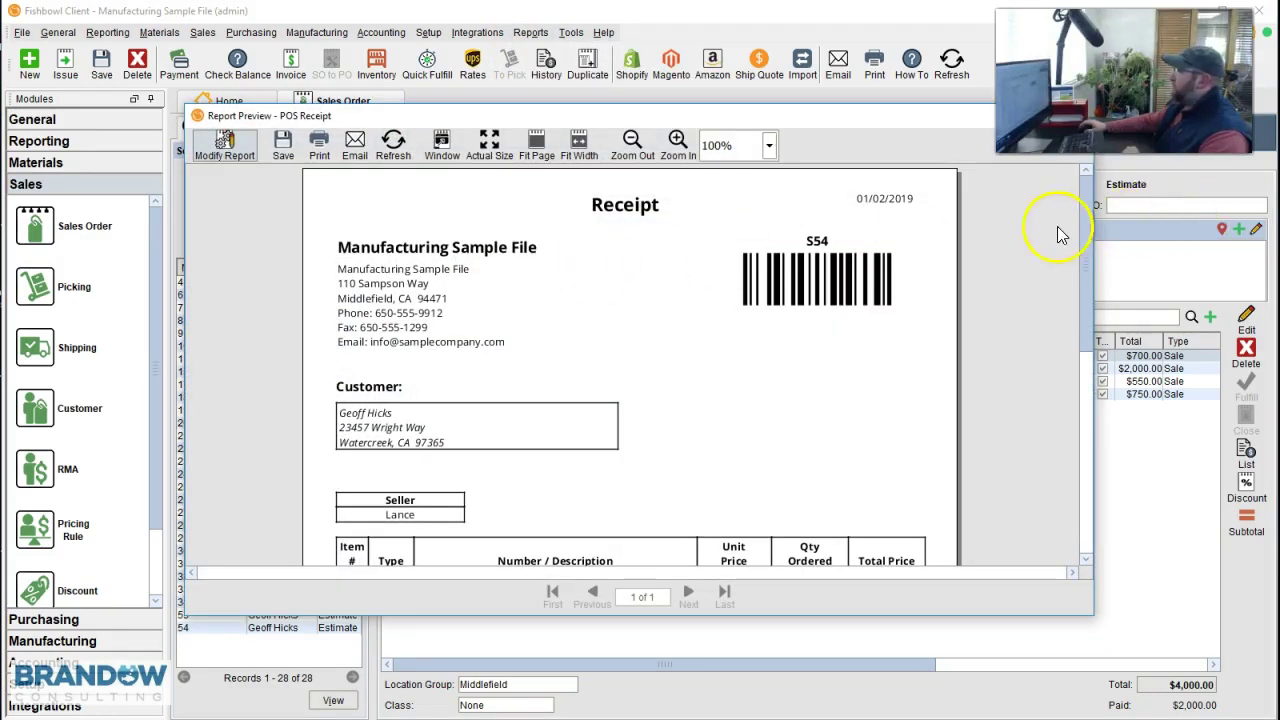
{"action": "left_click_drag", "start_coordinate": [1082, 227], "coordinate": [1074, 437]}
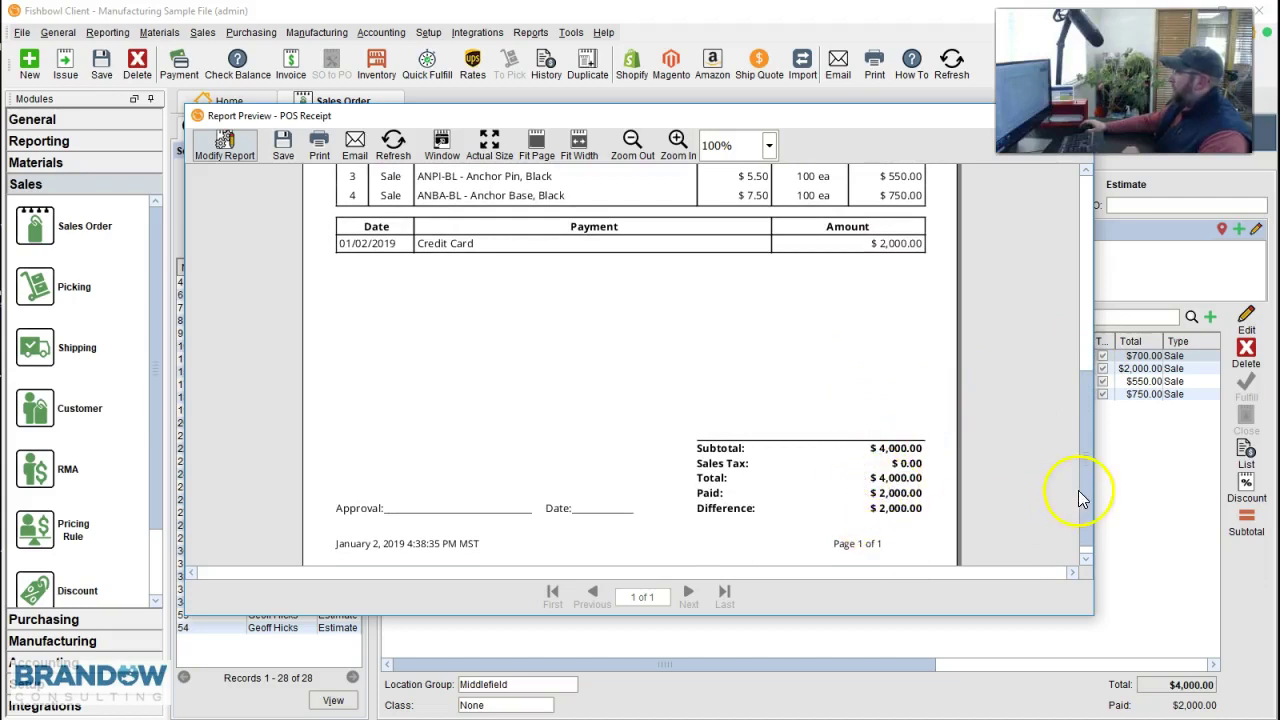
{"action": "left_click_drag", "start_coordinate": [1085, 488], "coordinate": [1094, 280]}
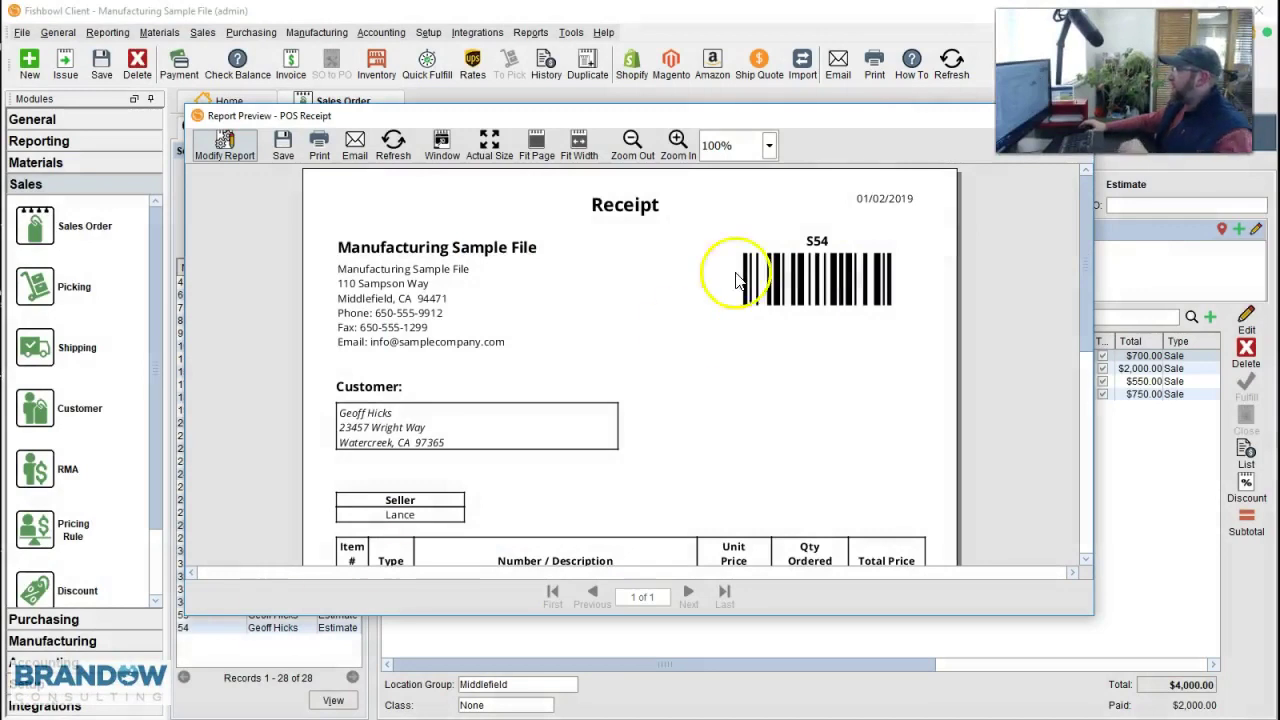
{"action": "left_click_drag", "start_coordinate": [838, 122], "coordinate": [673, 139]}
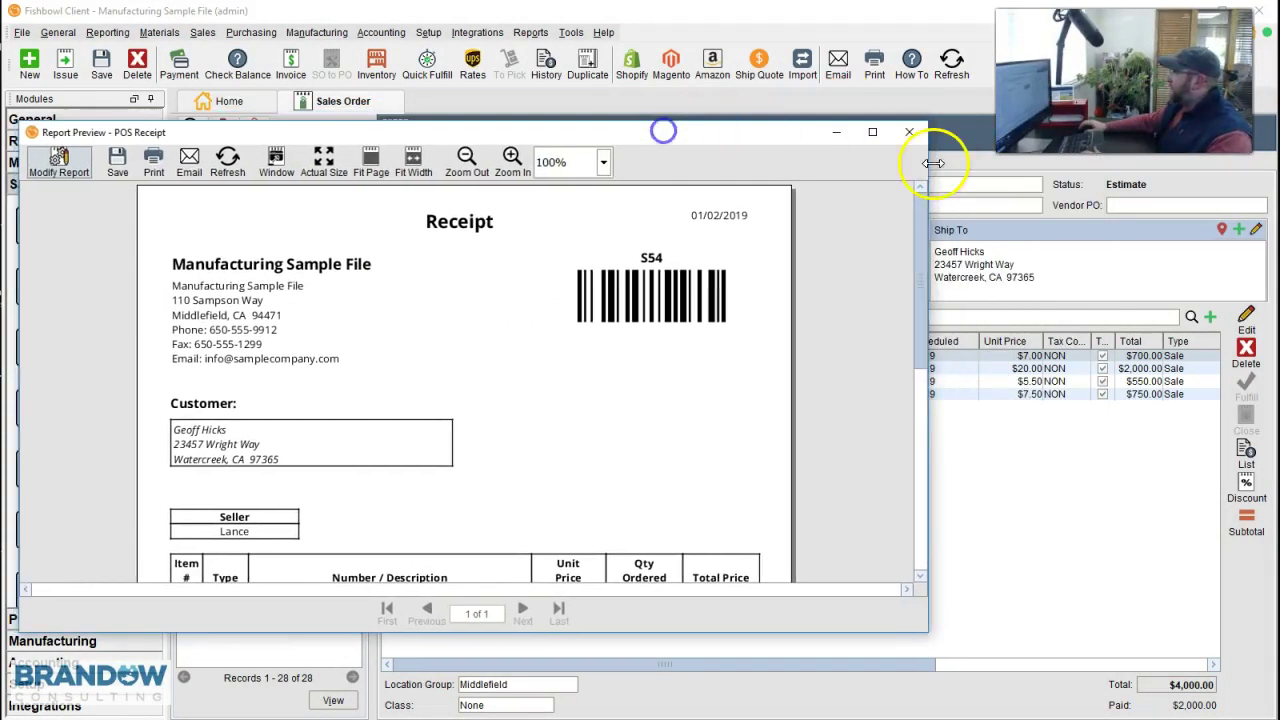
{"action": "left_click", "coordinate": [909, 133]}
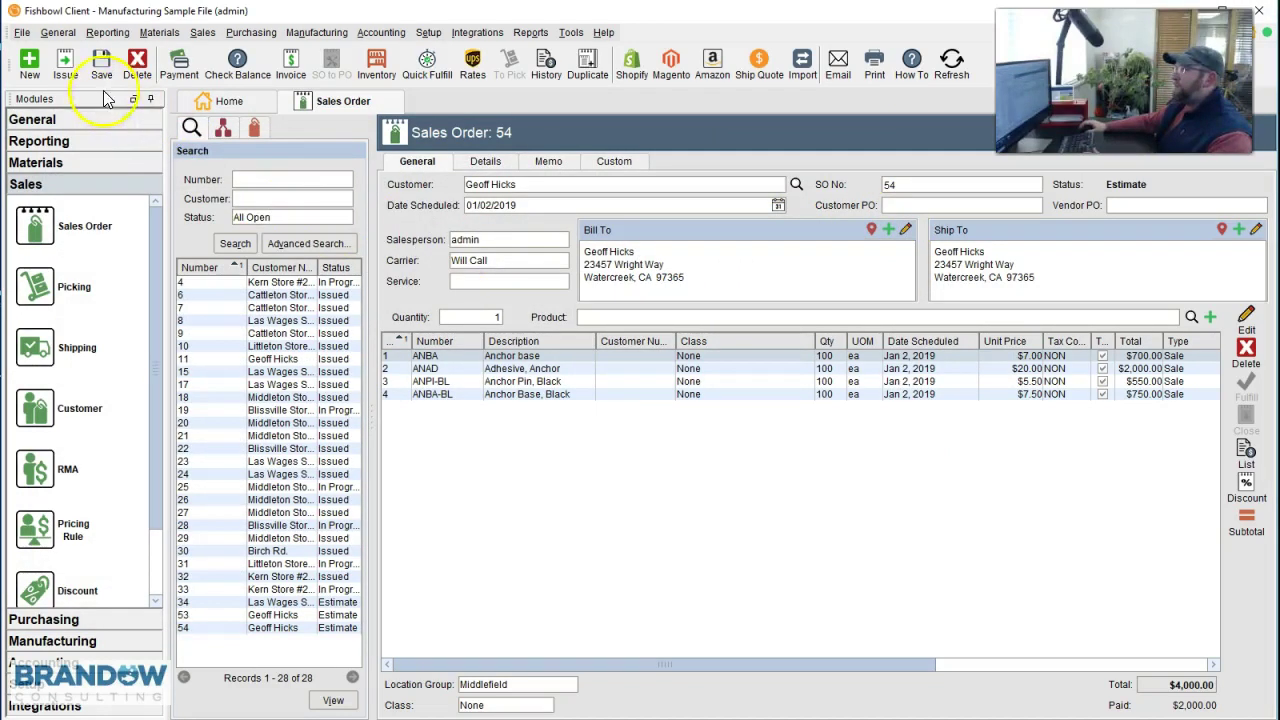
Issue the sales order, open the order email with SO-54.pdf attached, and close it unsent.
{"action": "left_click", "coordinate": [64, 68]}
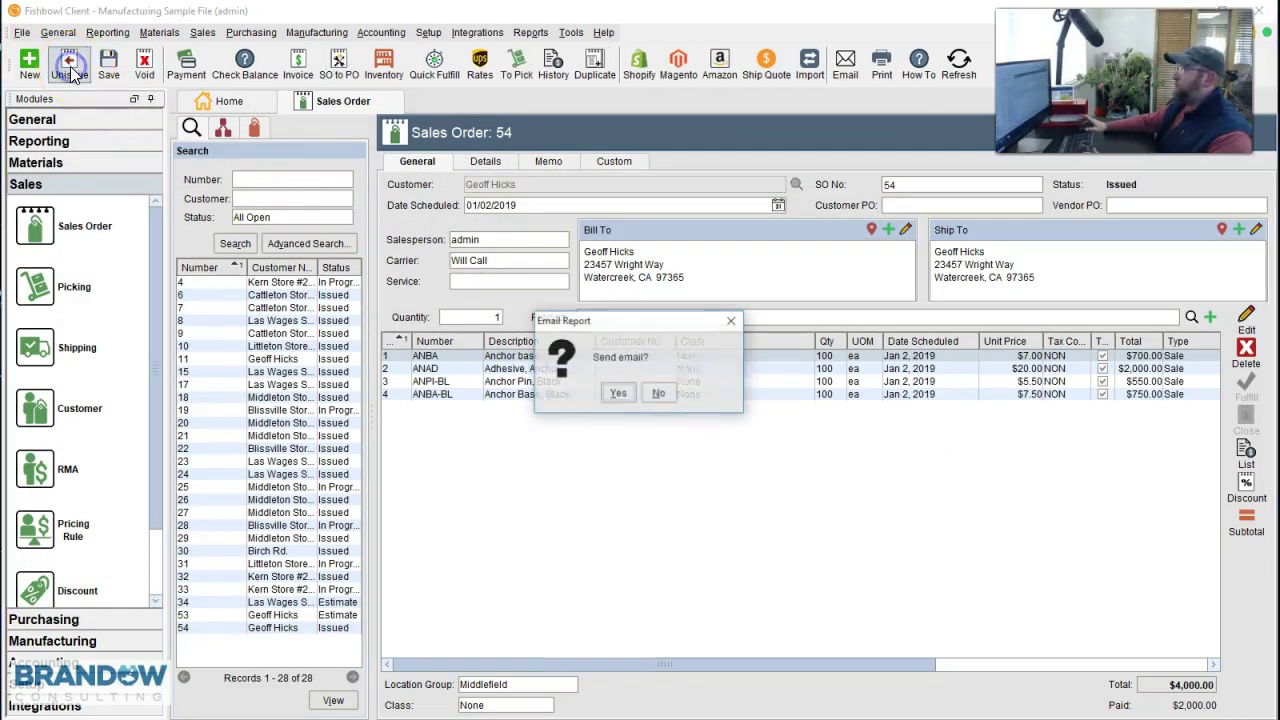
{"action": "left_click", "coordinate": [628, 393]}
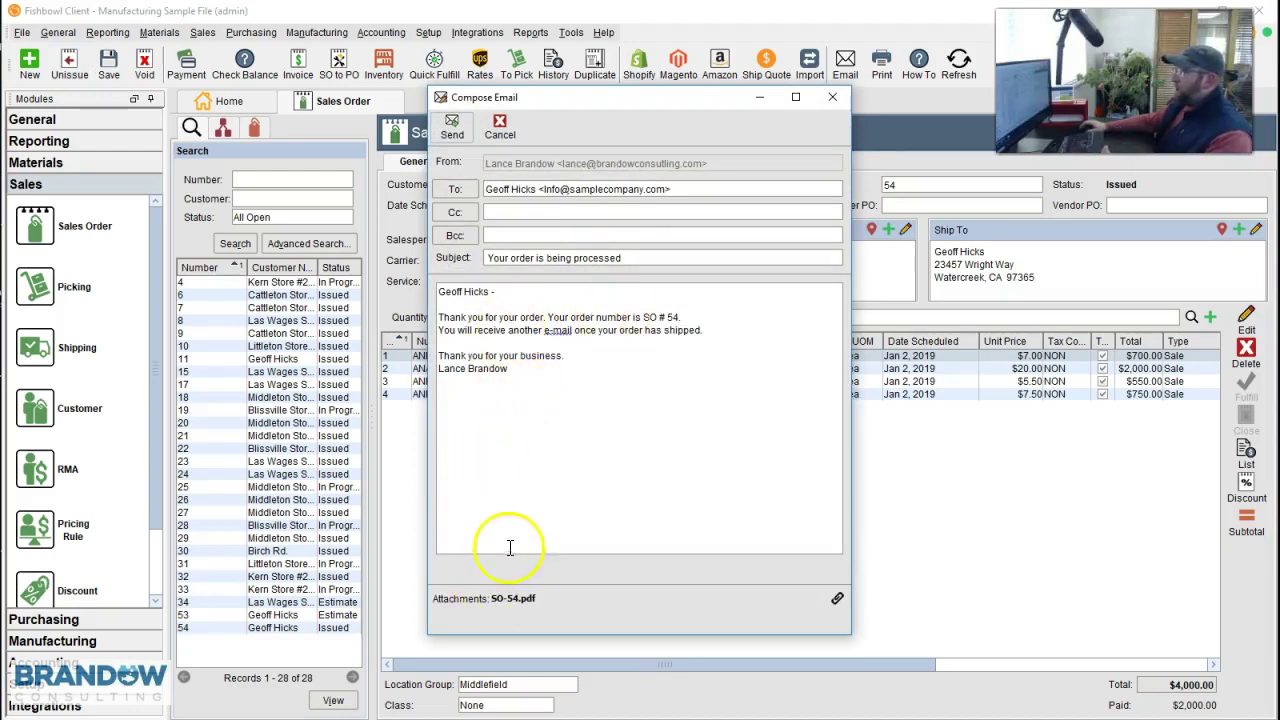
{"action": "left_click", "coordinate": [825, 99]}
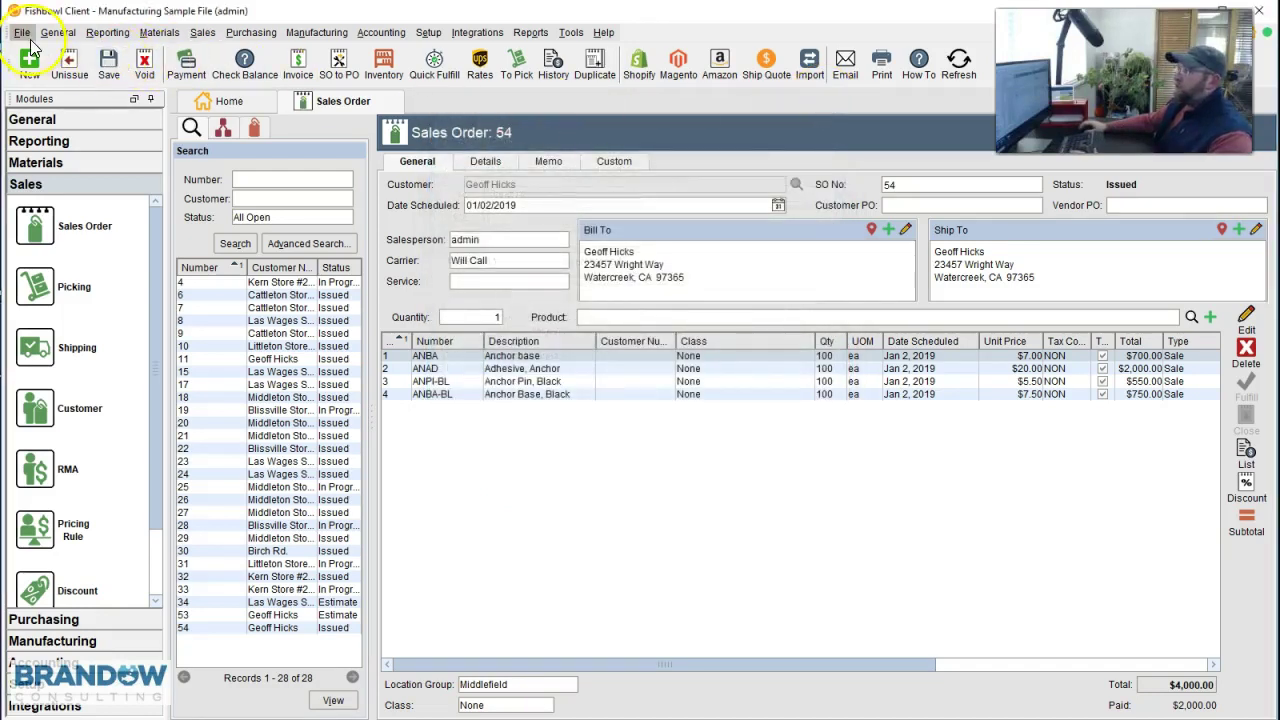
Print-preview the issued sales order, review the report's optional settings without changing them, and close the preview.
{"action": "left_click", "coordinate": [24, 34]}
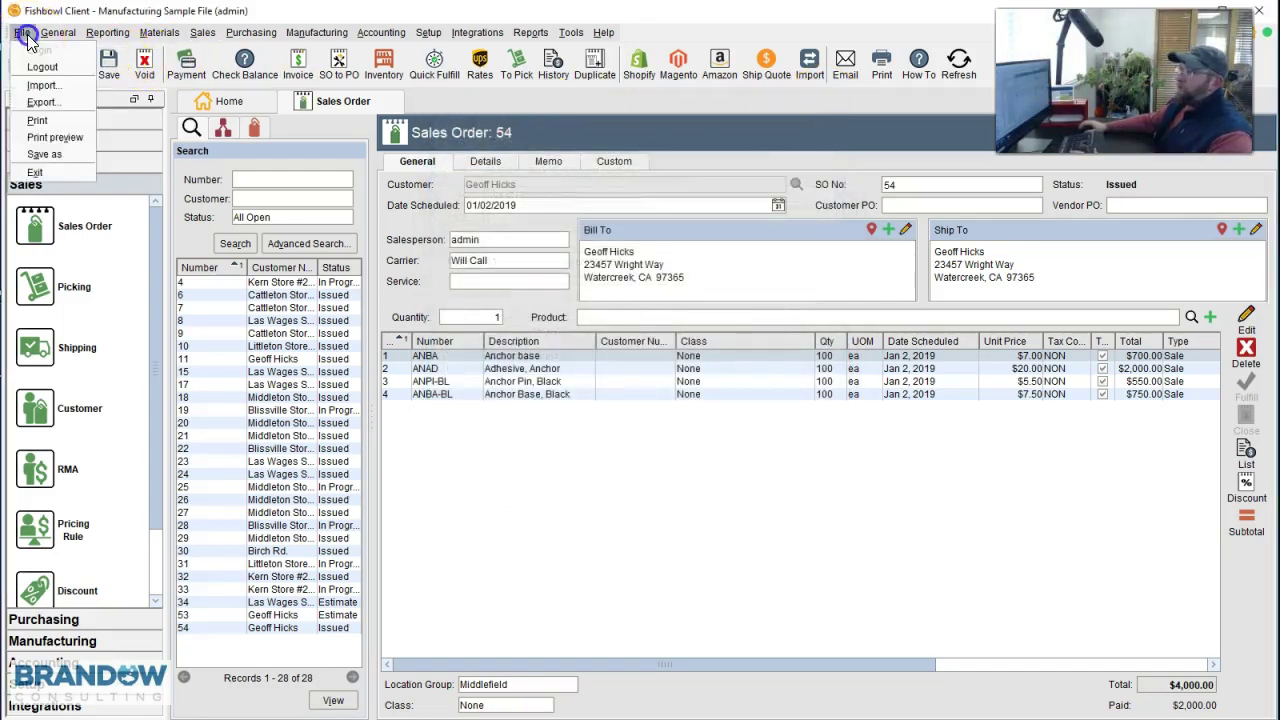
{"action": "left_click", "coordinate": [45, 137]}
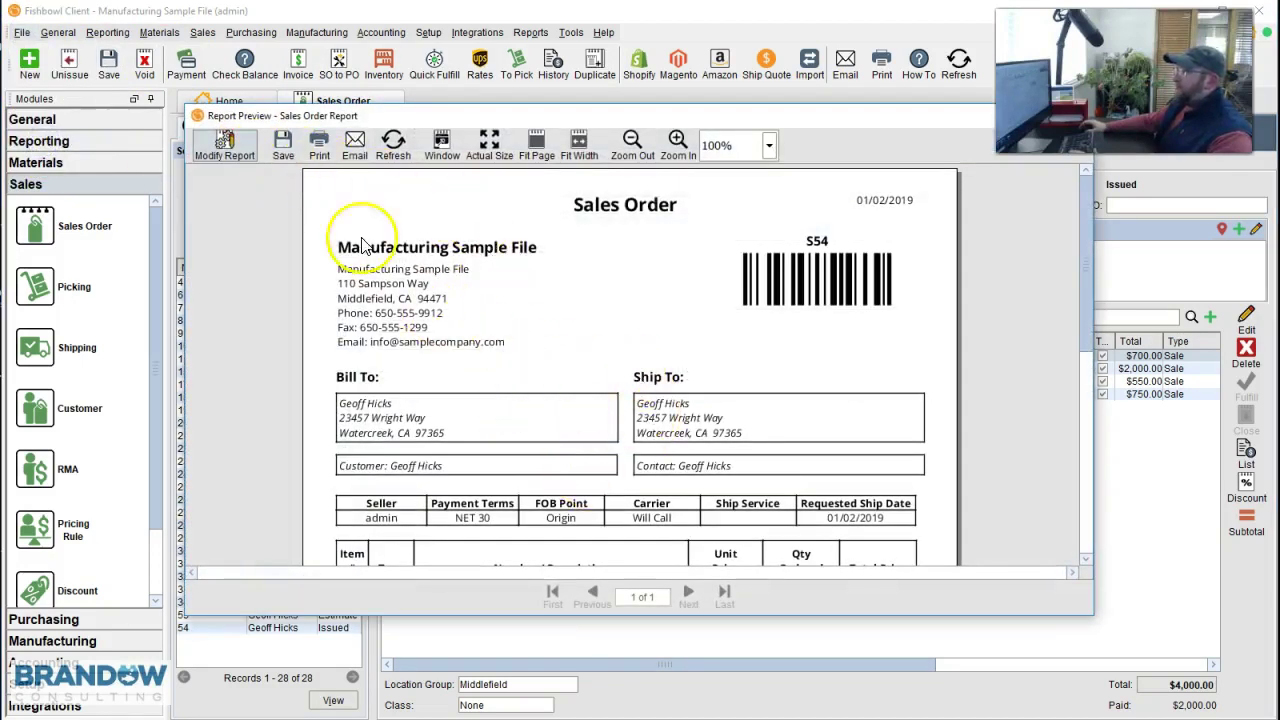
{"action": "left_click", "coordinate": [226, 150]}
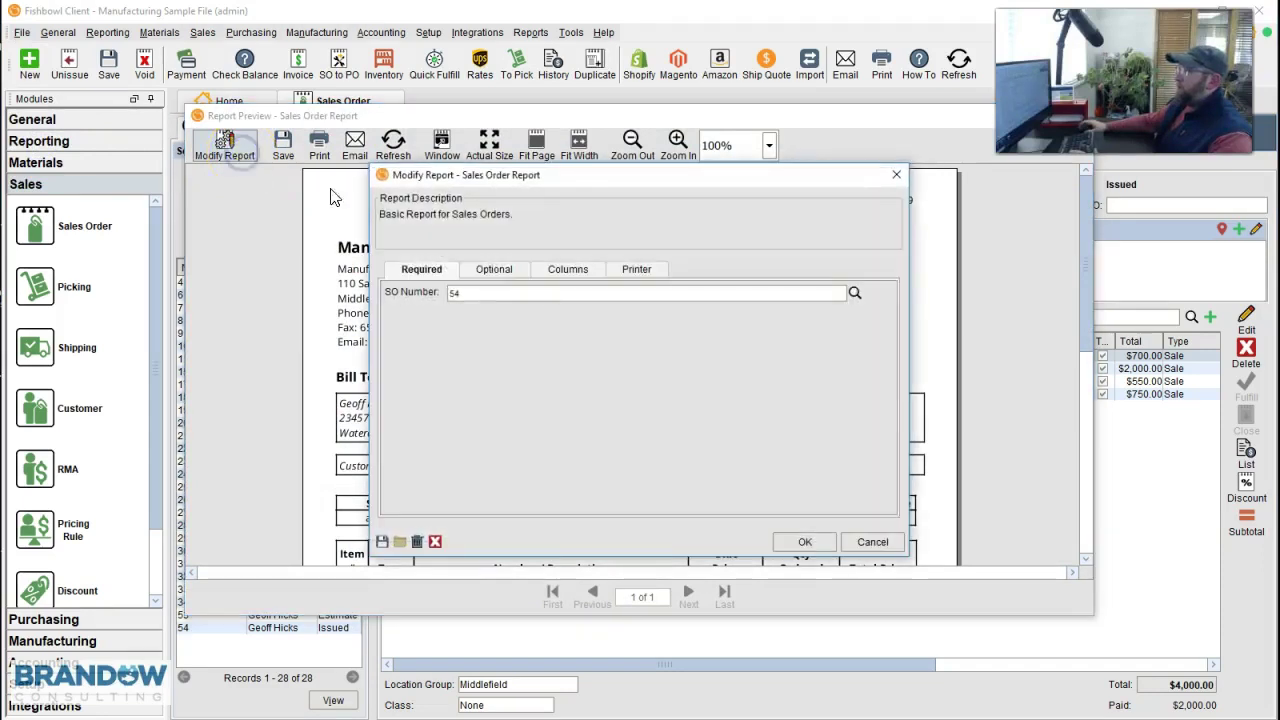
{"action": "left_click", "coordinate": [480, 274]}
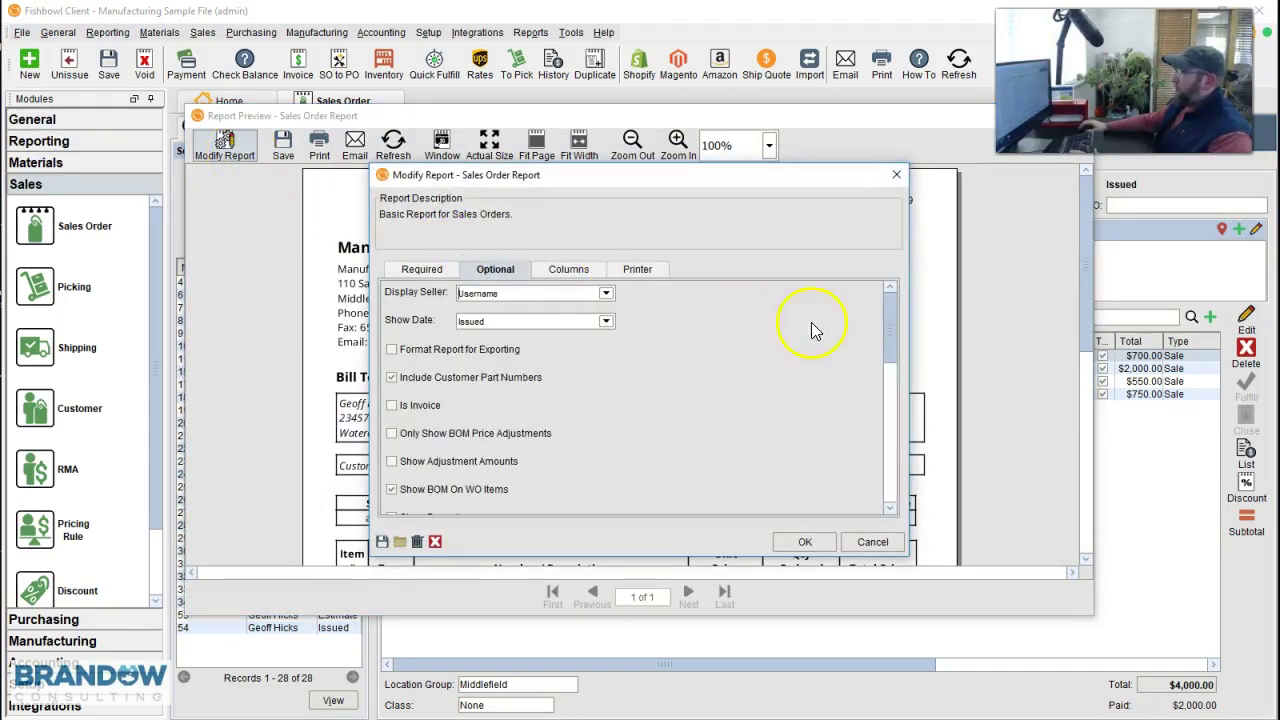
{"action": "mouse_move", "coordinate": [890, 333]}
{"action": "left_mouse_down"}
{"action": "mouse_move", "coordinate": [883, 486]}
{"action": "mouse_move", "coordinate": [872, 330]}
{"action": "left_mouse_up"}
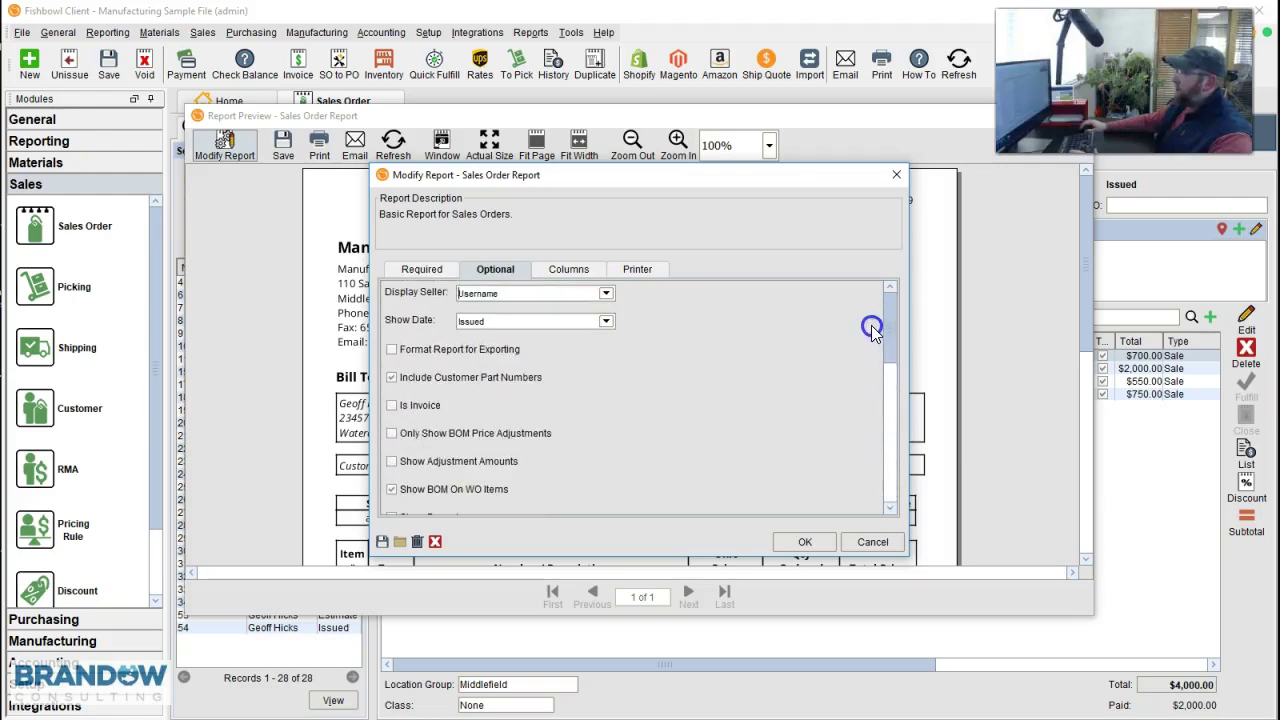
{"action": "left_click", "coordinate": [803, 542]}
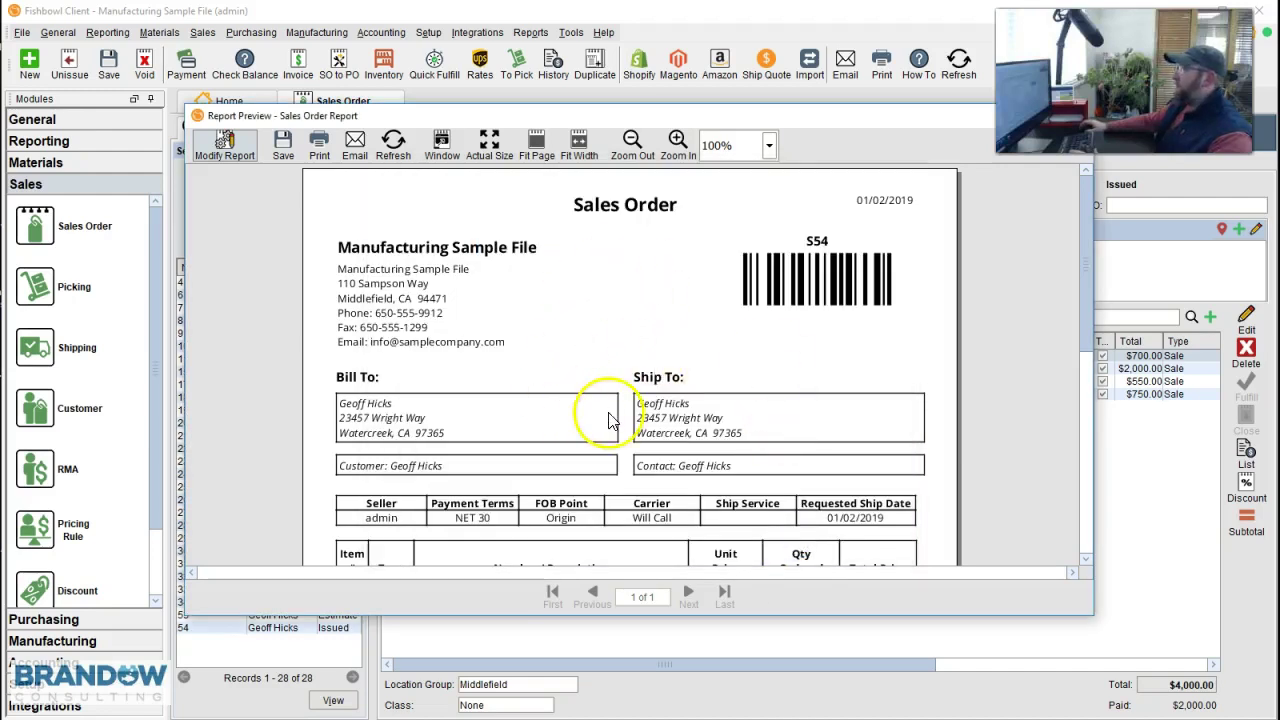
{"action": "left_click_drag", "start_coordinate": [787, 118], "coordinate": [629, 114]}
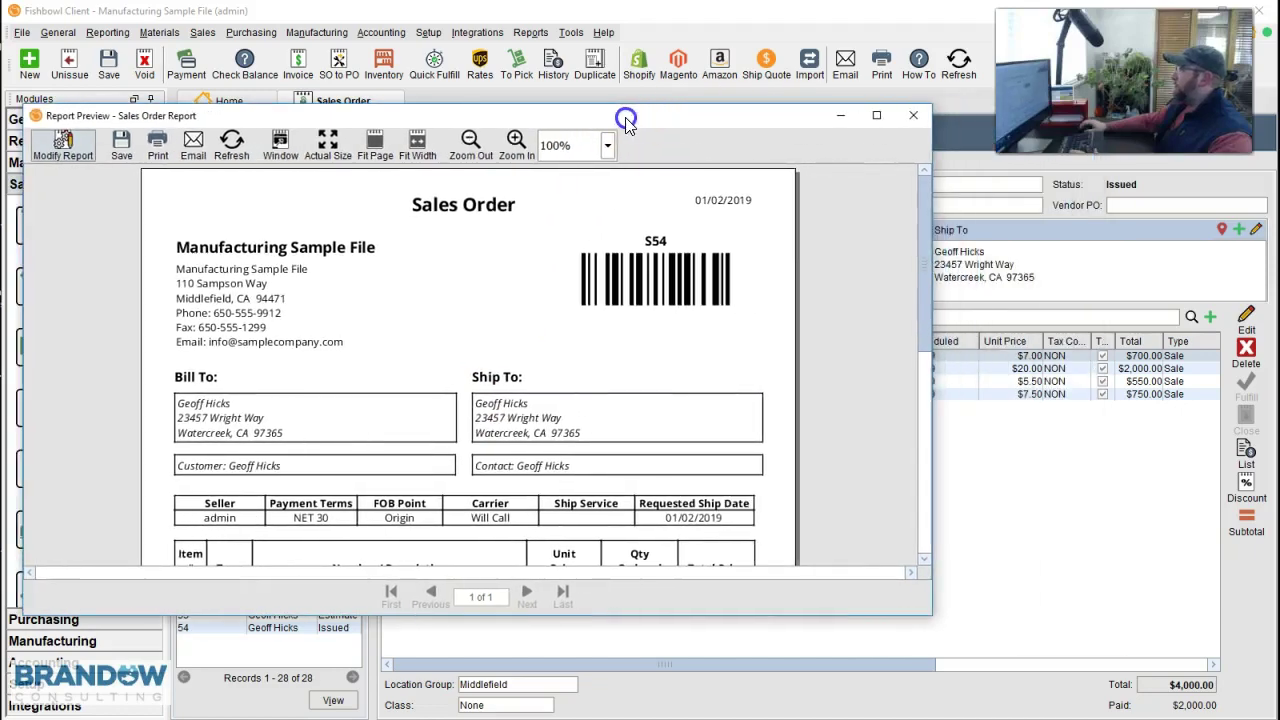
{"action": "left_click", "coordinate": [909, 114]}
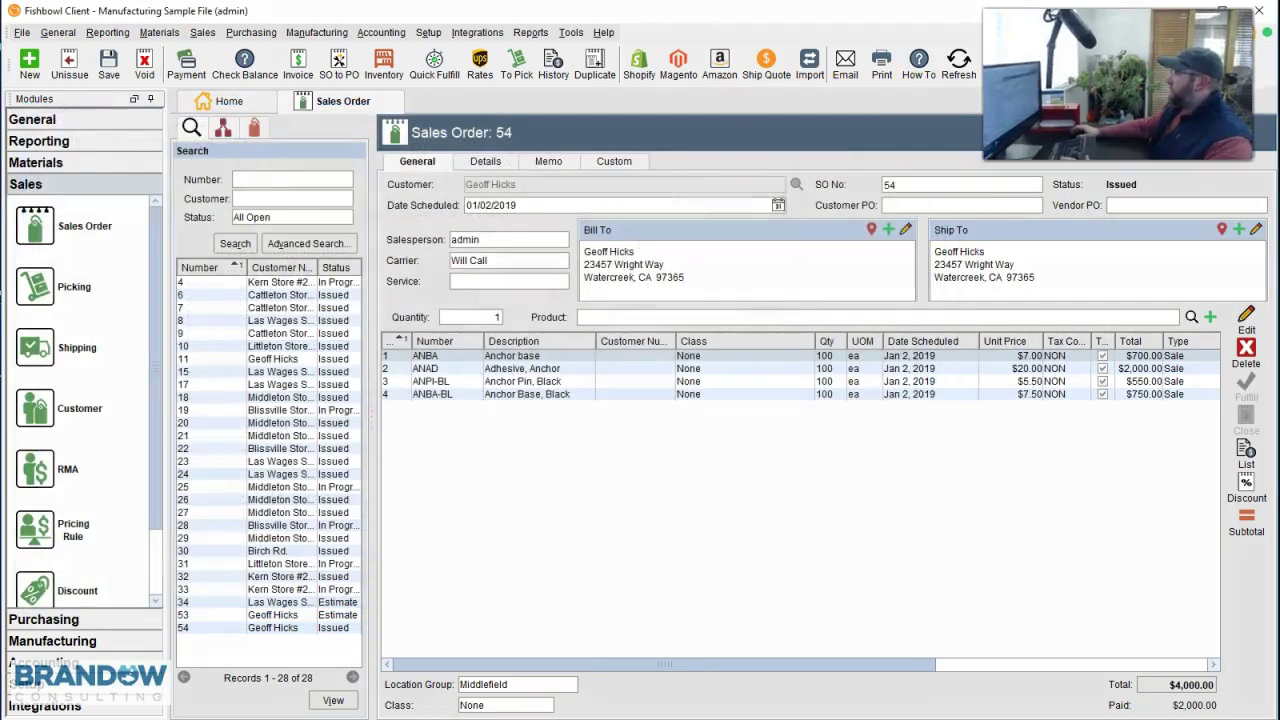